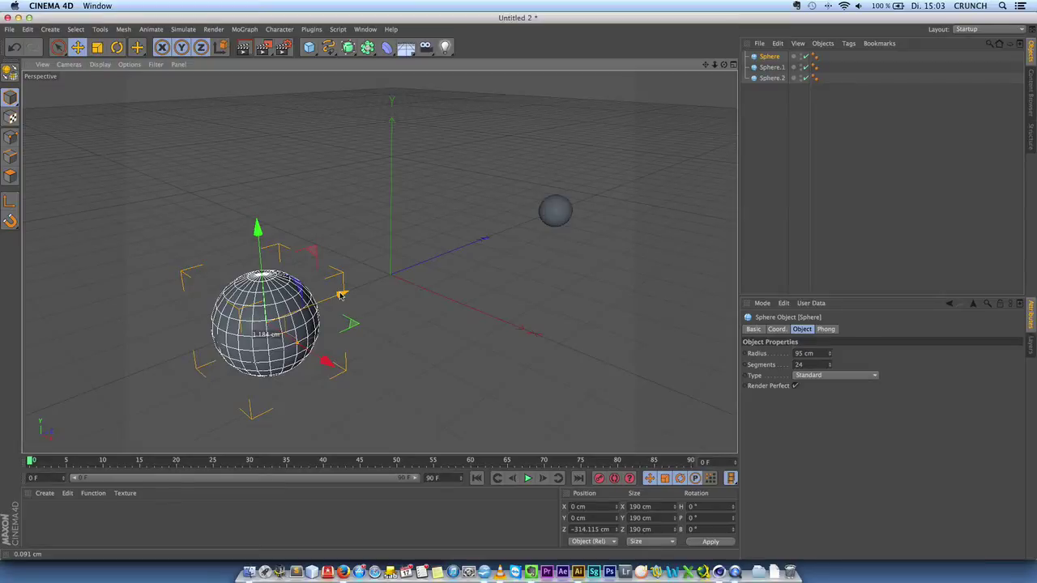
Step: Move the large sphere along Z to about 115 cm, between the two small spheres, and deselect it
drag(340, 295, 480, 234)
click(520, 182)
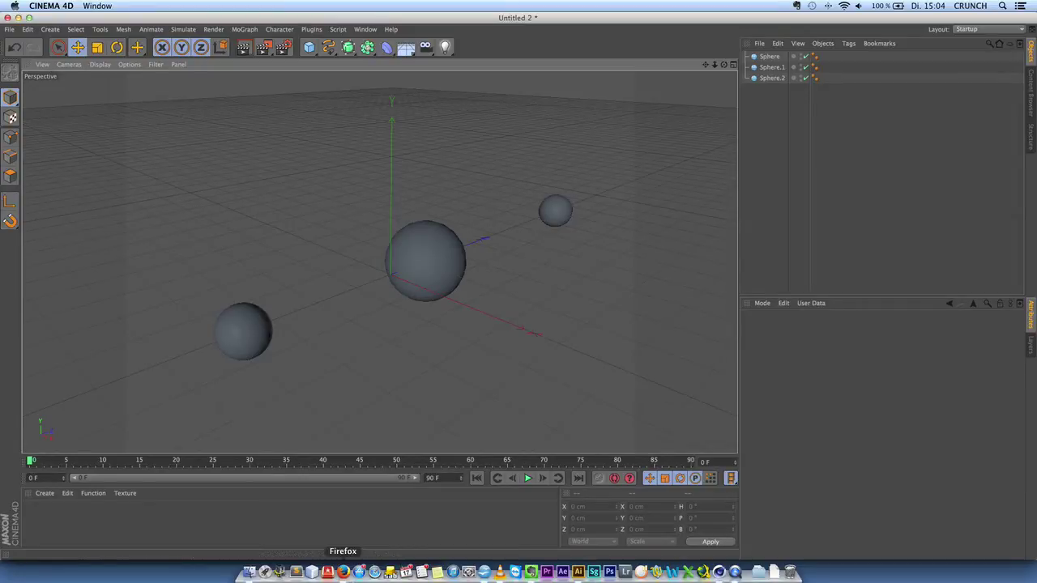
Step: Switch to Firefox to look at the Cinema 4D quicktips tutorial page on Vimeo, and return to CINEMA 4D
click(344, 573)
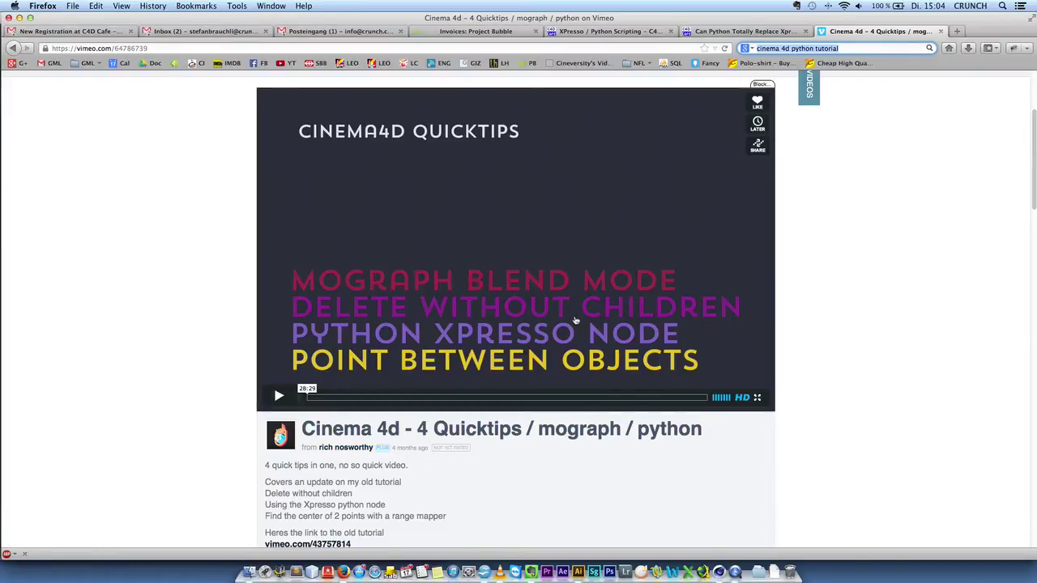
click(719, 571)
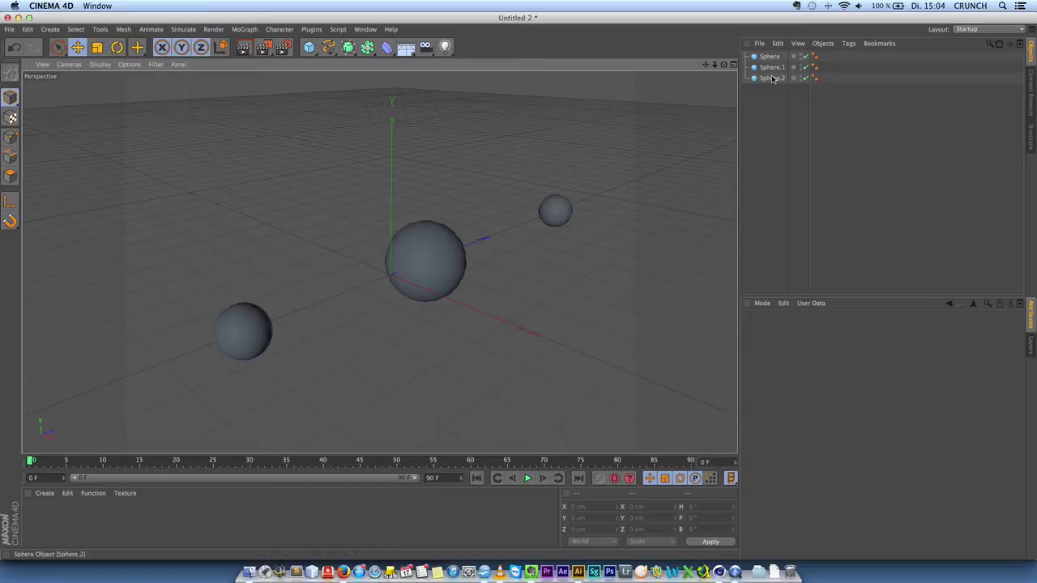
Step: Rename the two small spheres, Sphere.1 as P2 and Sphere.2 as P1, and clear the selection
drag(768, 103, 758, 57)
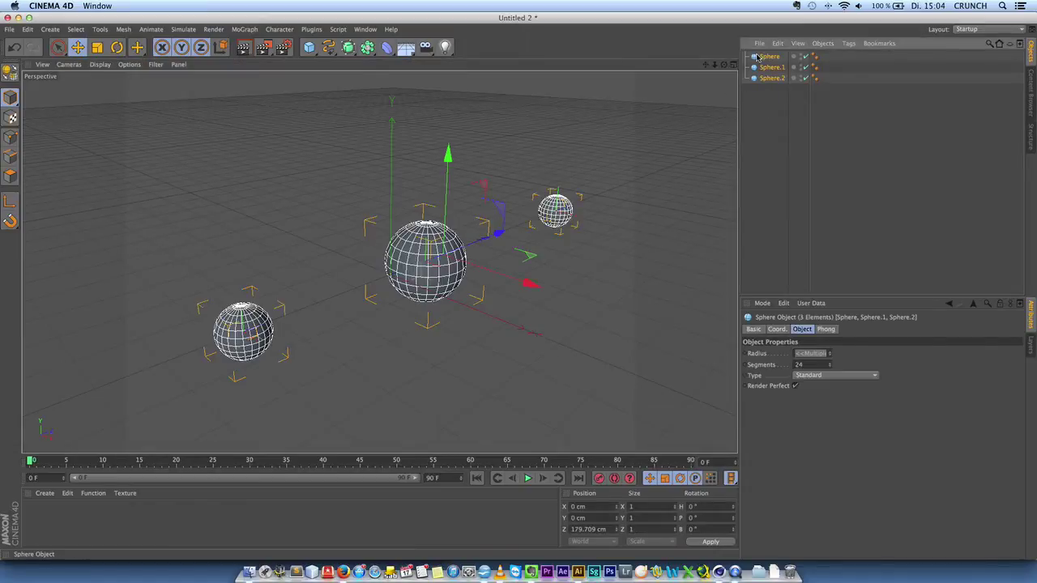
click(776, 86)
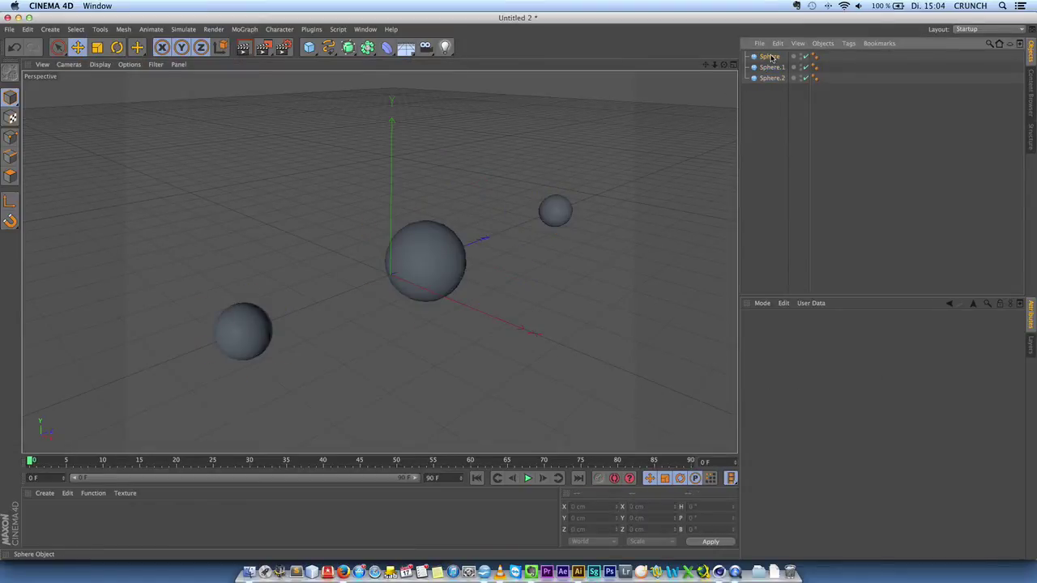
click(770, 57)
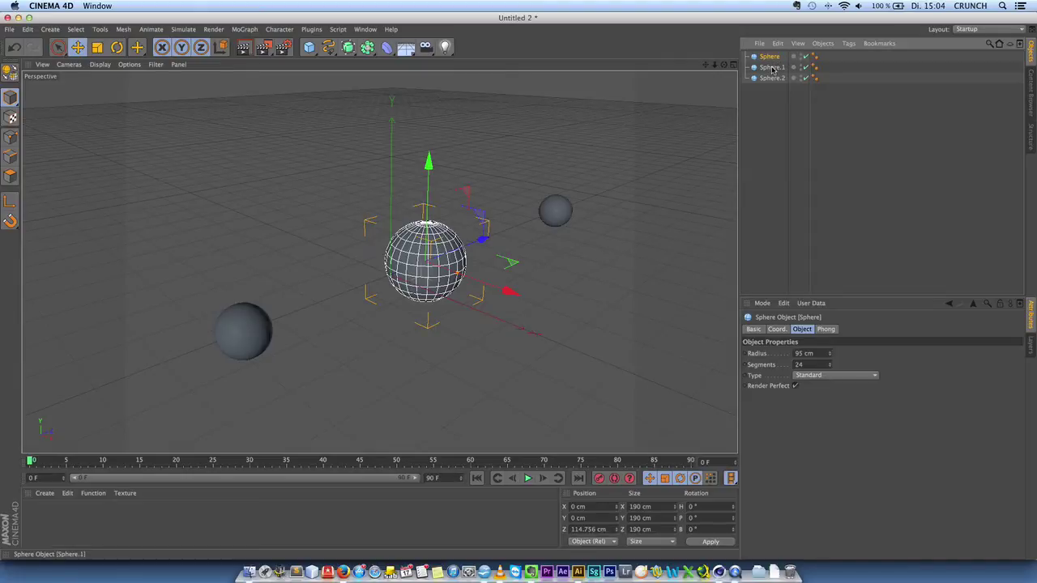
click(771, 67)
double_click(776, 69)
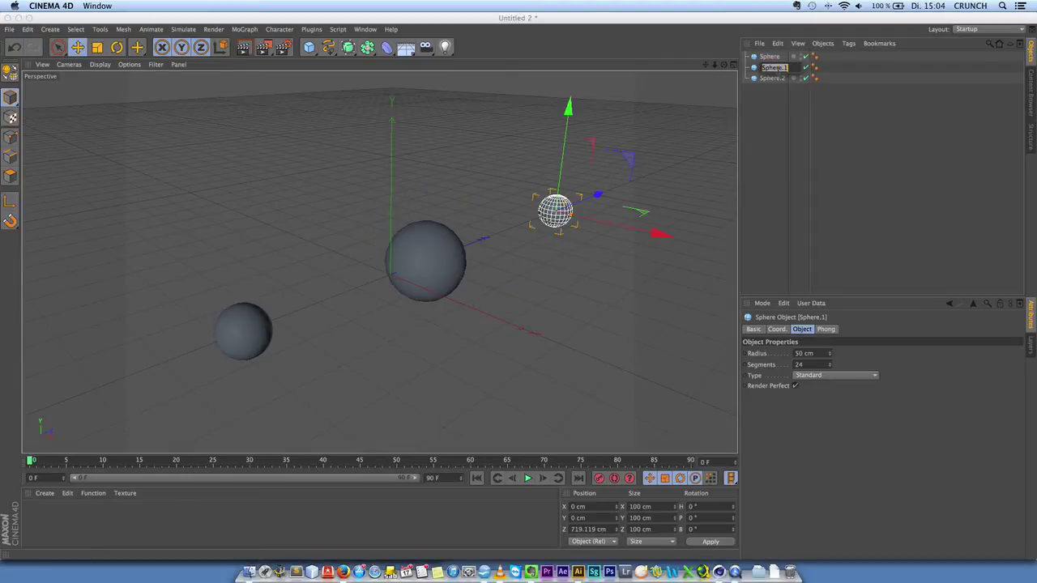
text(P2)
double_click(769, 78)
text(P1)
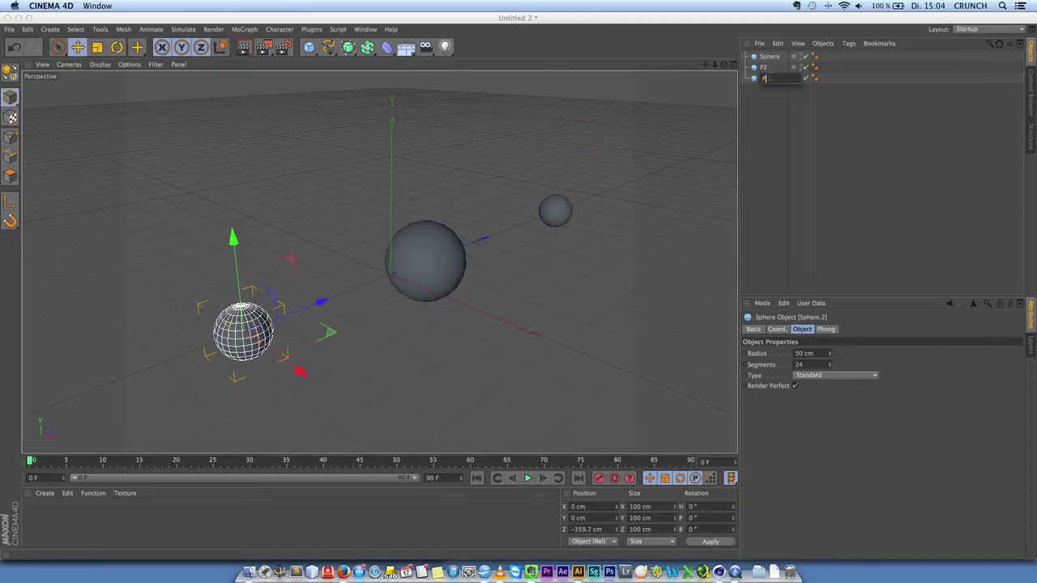
key(Return)
click(724, 105)
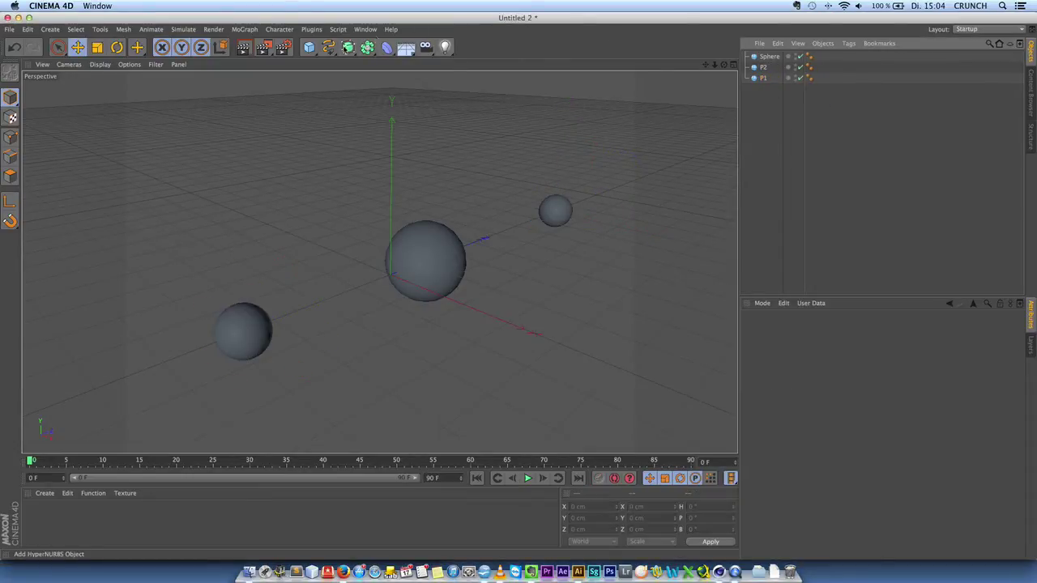
Step: Add a Null object to the scene and name it Controller
drag(309, 47, 335, 64)
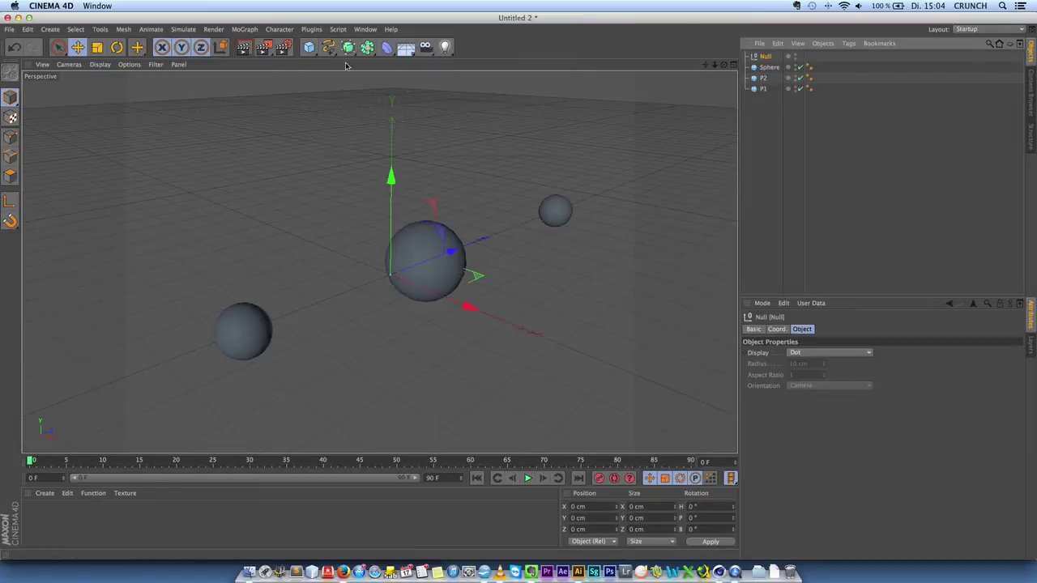
double_click(766, 55)
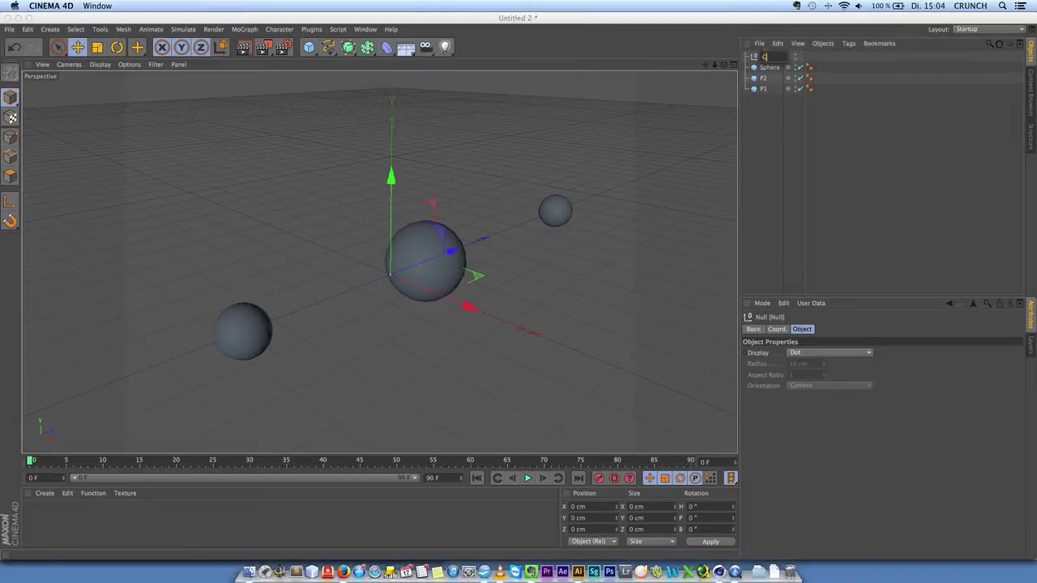
text(Controller)
key(Return)
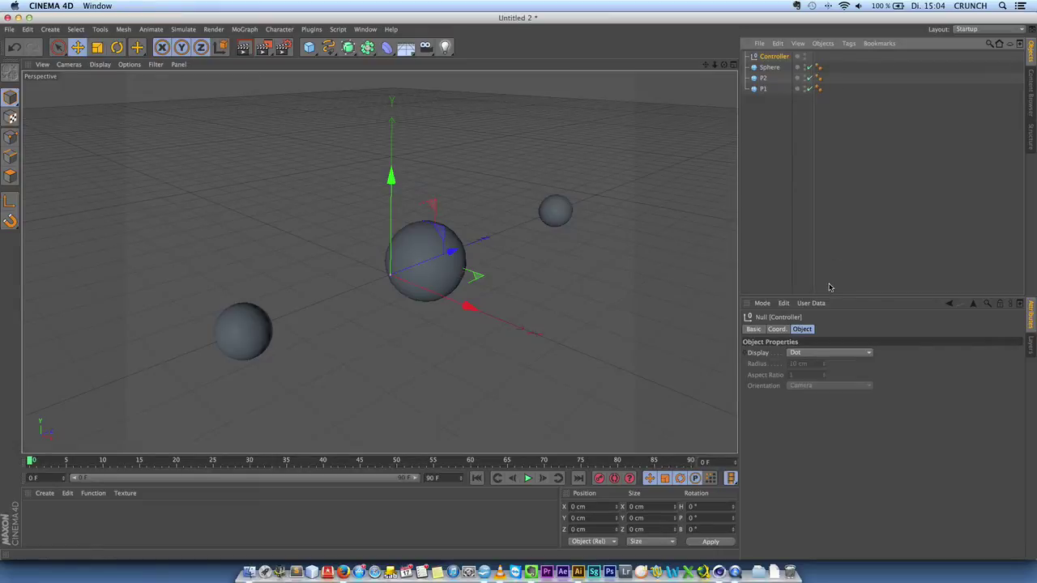
Step: Add a user data entry named Slider to the Controller null
click(811, 303)
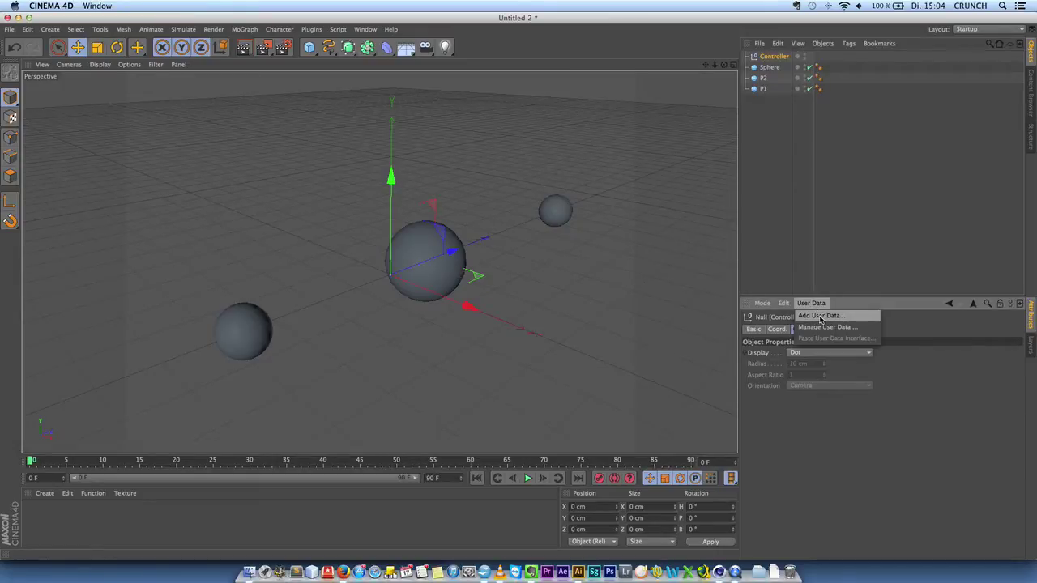
click(820, 316)
drag(710, 161, 485, 139)
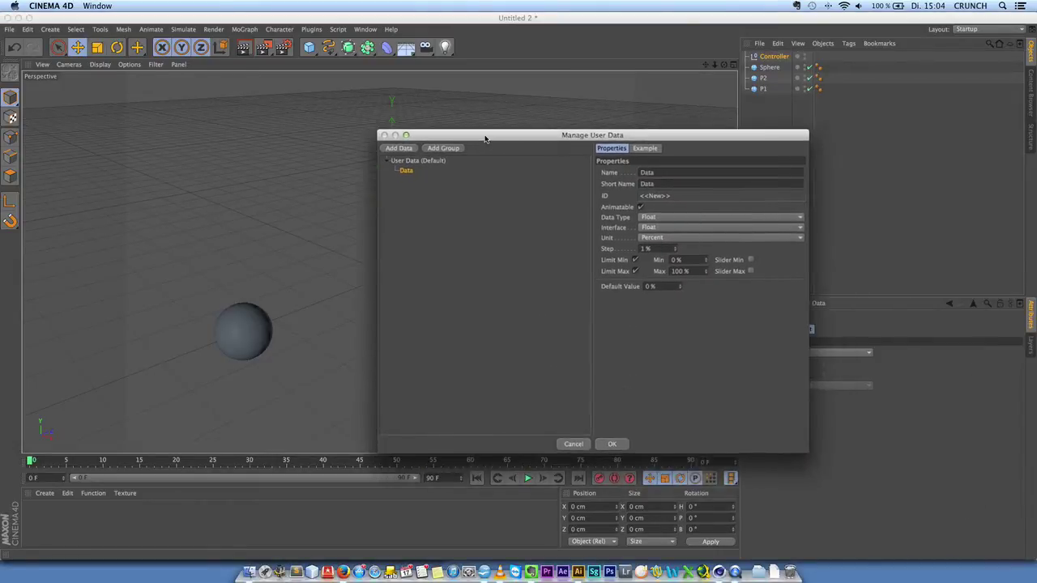
drag(652, 172, 583, 167)
text(Slider)
Step: Keep the Slider data type as Float, set its interface to Float Slider, and accept the user data settings
click(661, 217)
click(663, 217)
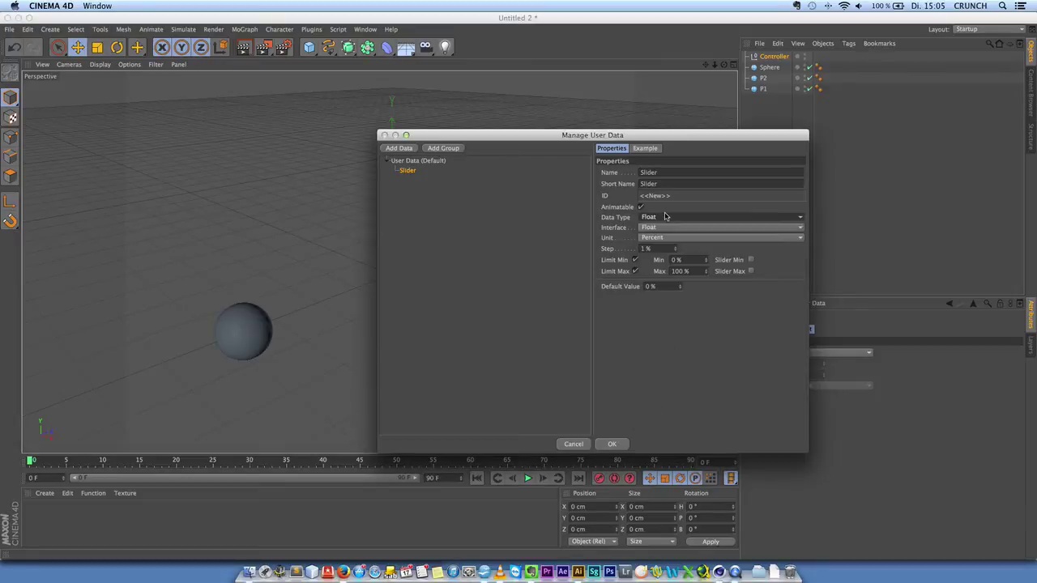
click(664, 228)
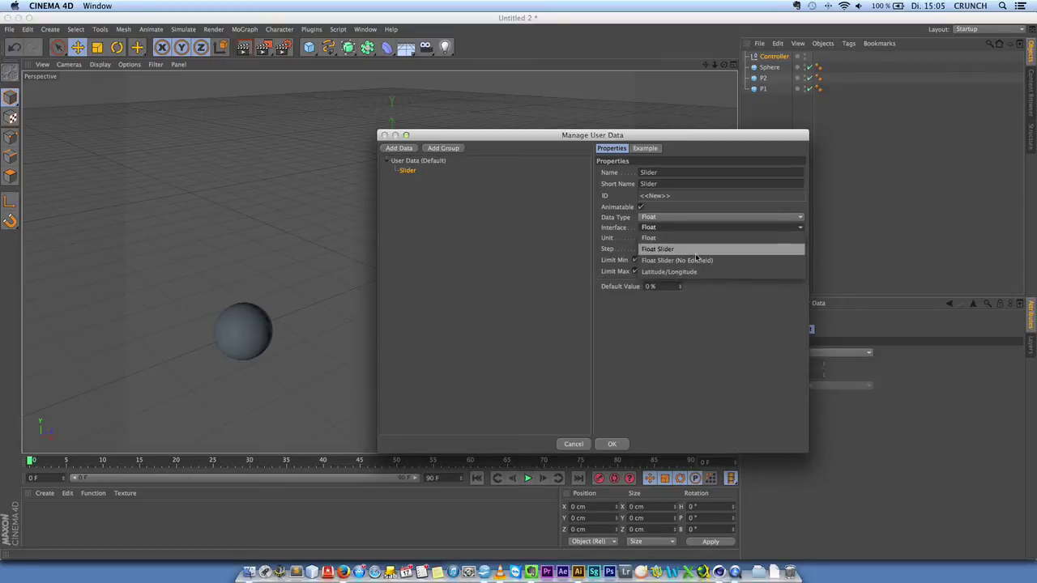
click(676, 250)
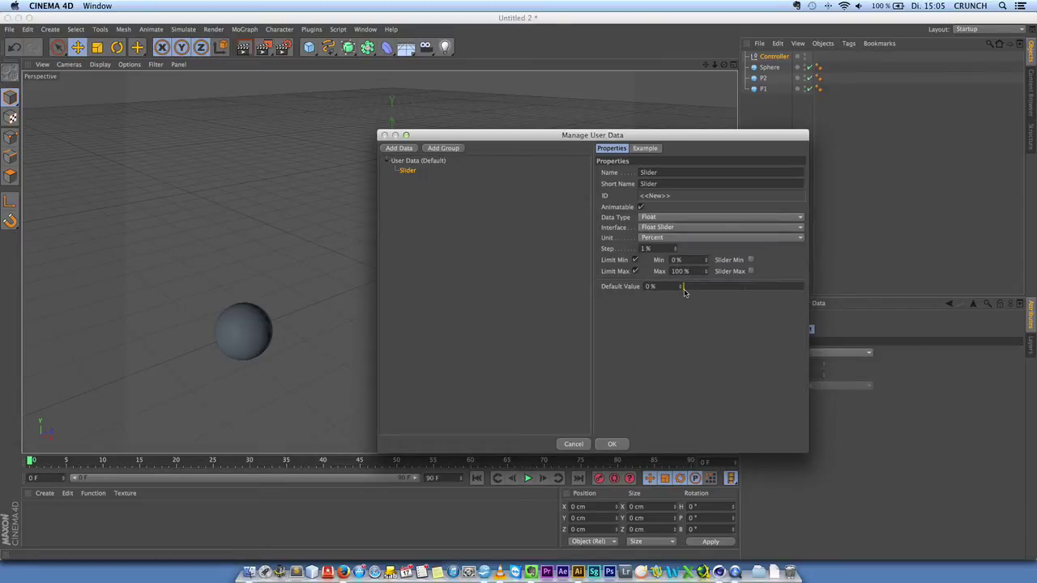
drag(683, 287, 655, 295)
click(611, 444)
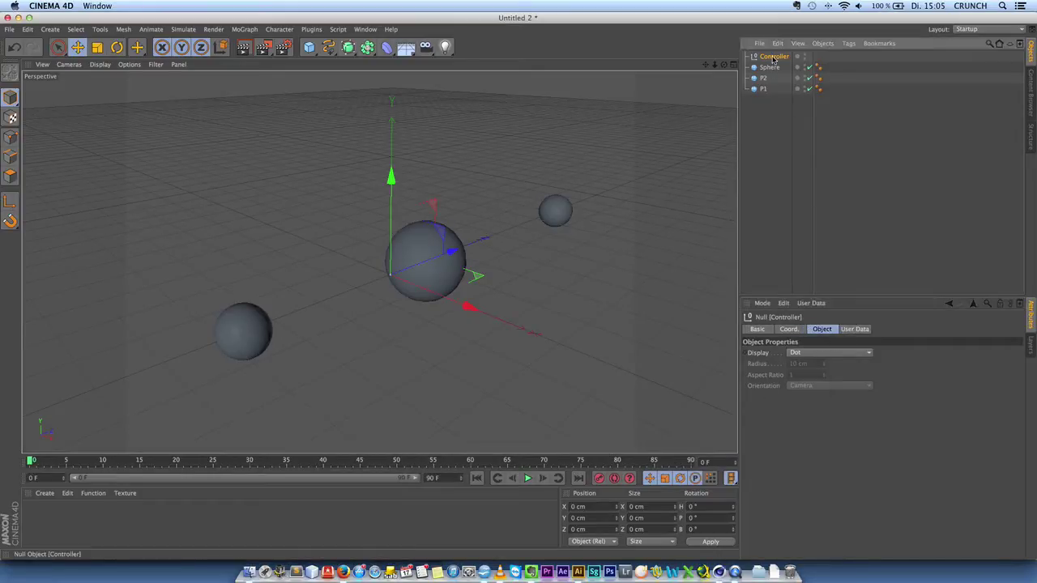
Step: Test the Controller's Slider user data by raising its value to 80 %, and deselect the null
click(856, 330)
drag(807, 353, 859, 354)
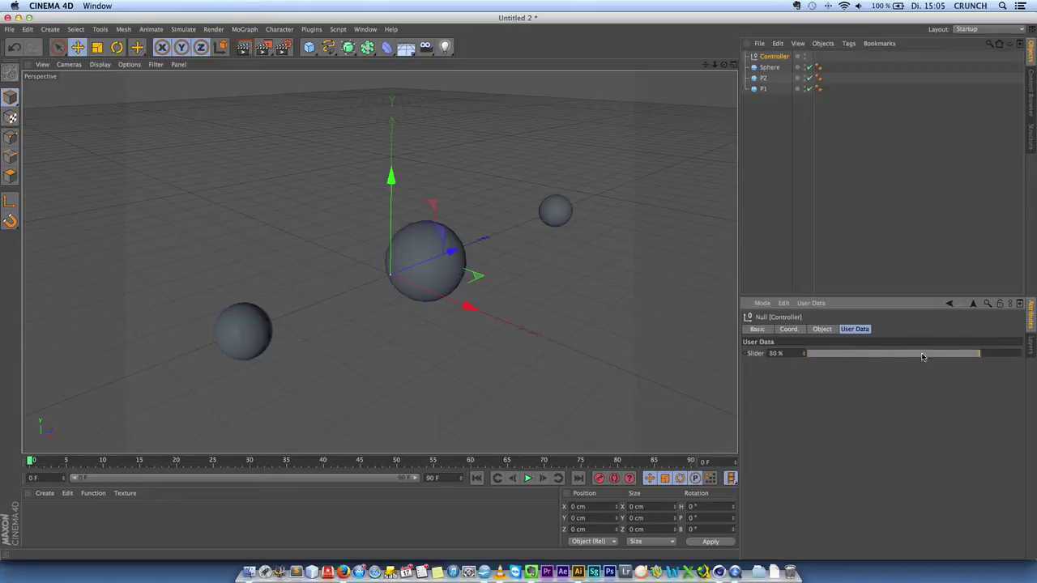
click(782, 180)
Step: Add an XPresso tag to the Controller null and move its editor window clear of the object list
right_click(762, 60)
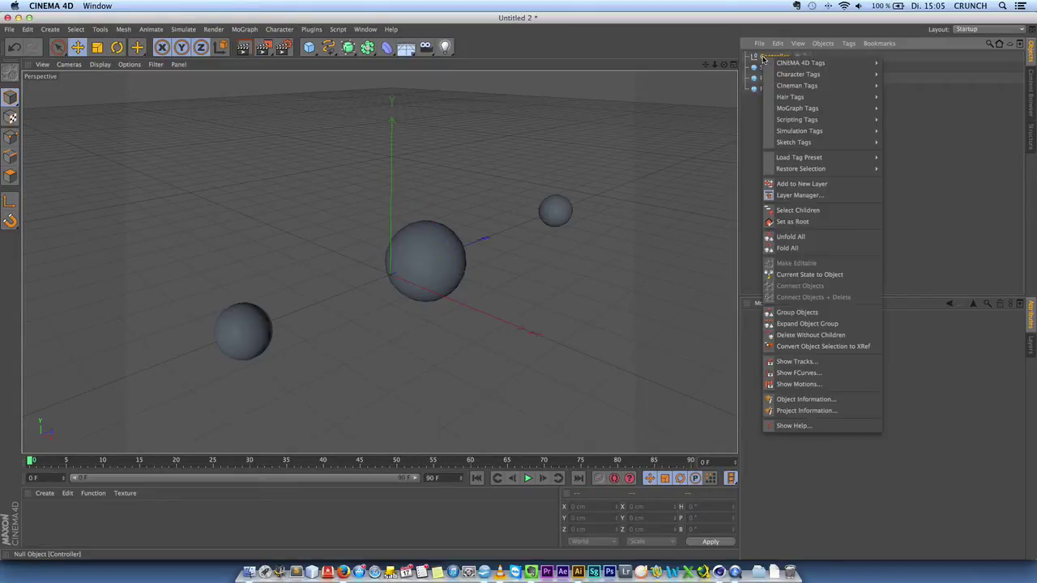
mouse_move(782, 65)
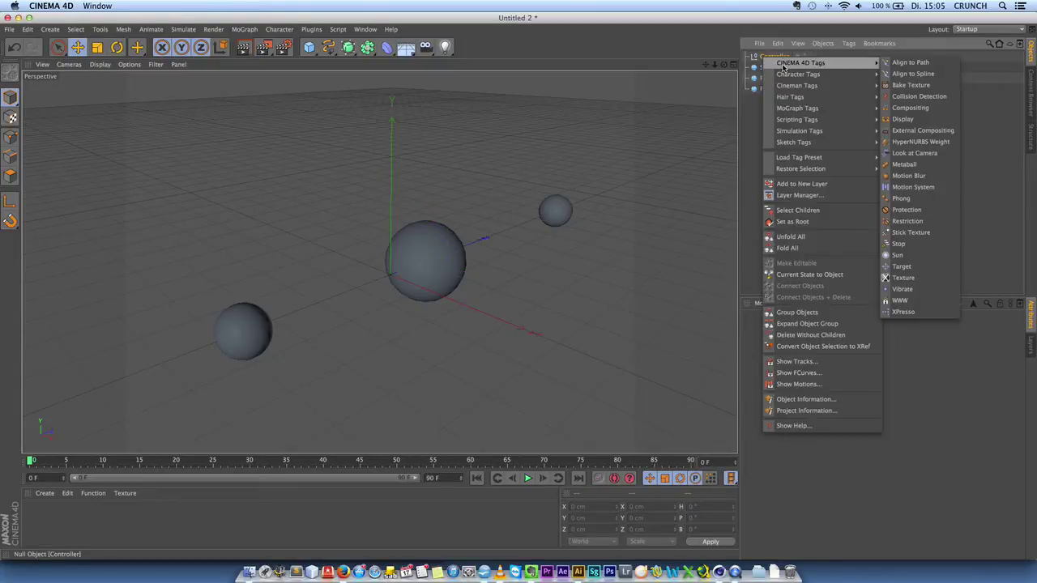
click(903, 312)
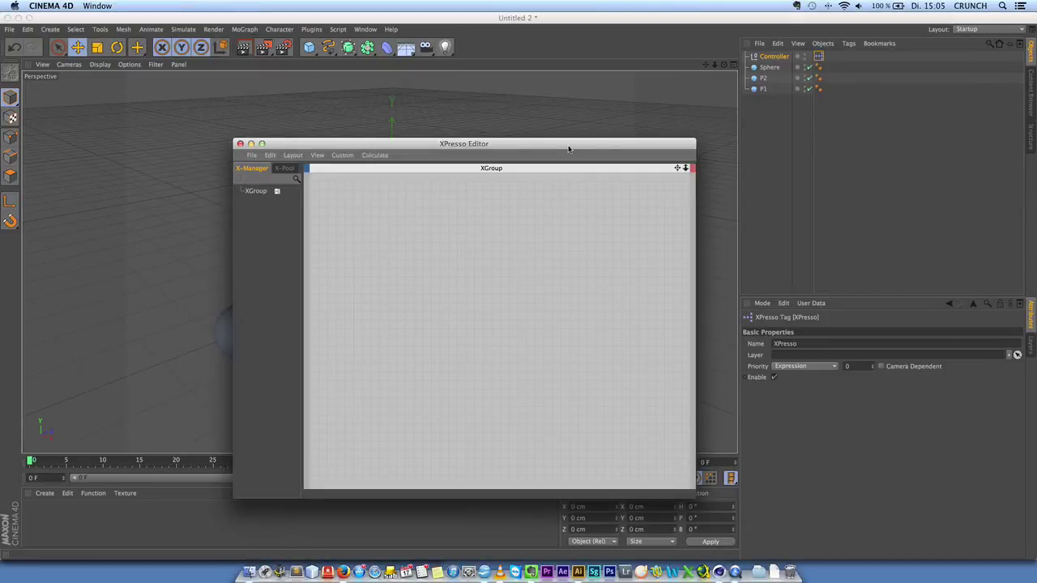
drag(558, 148, 646, 142)
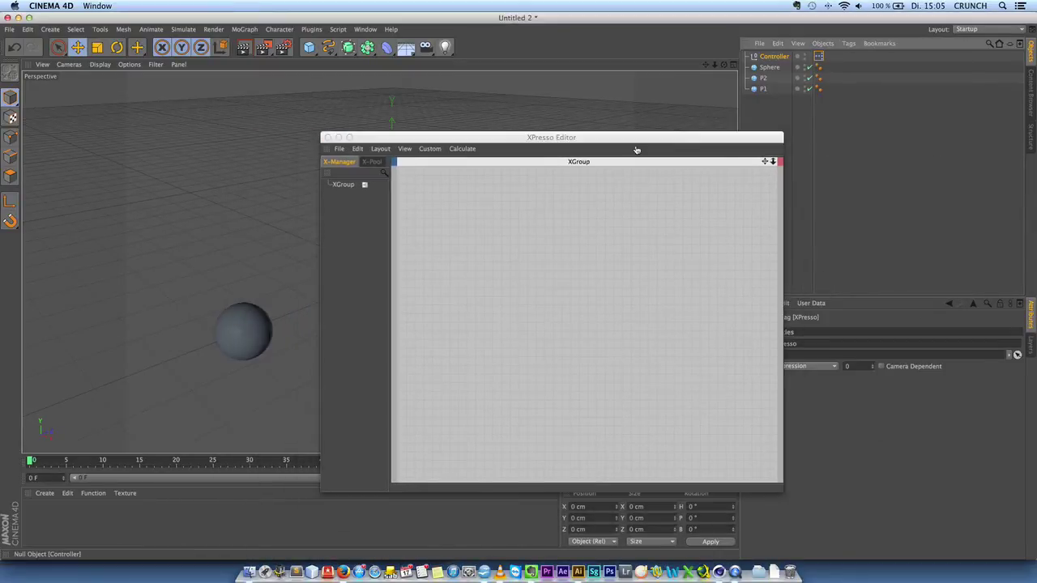
Step: Add Controller, Sphere, P1 and P2 as nodes in the XPresso graph, arranging P1 directly above P2
drag(472, 235, 472, 234)
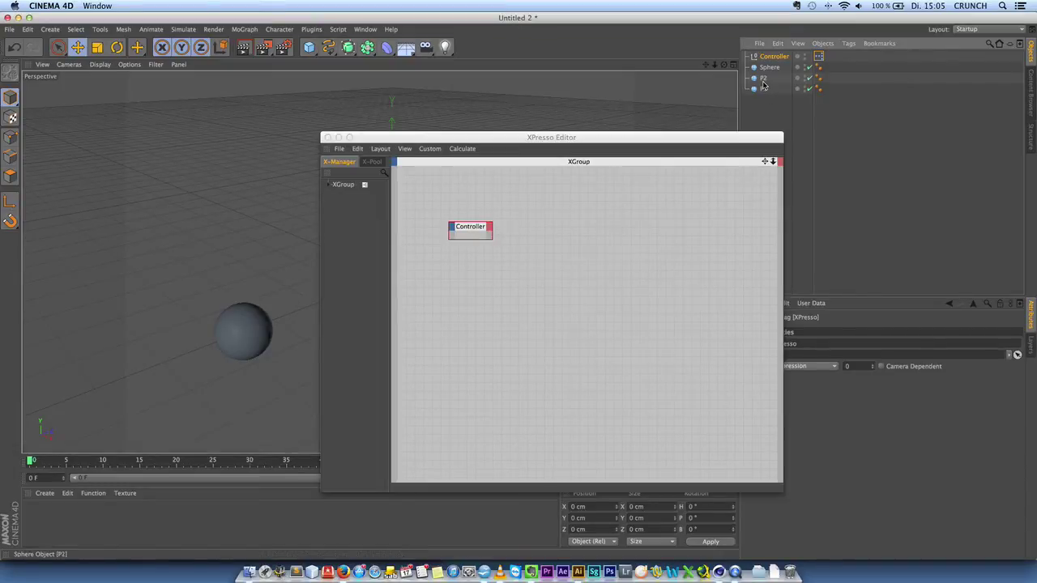
drag(770, 68, 694, 288)
drag(762, 78, 516, 276)
drag(762, 89, 512, 332)
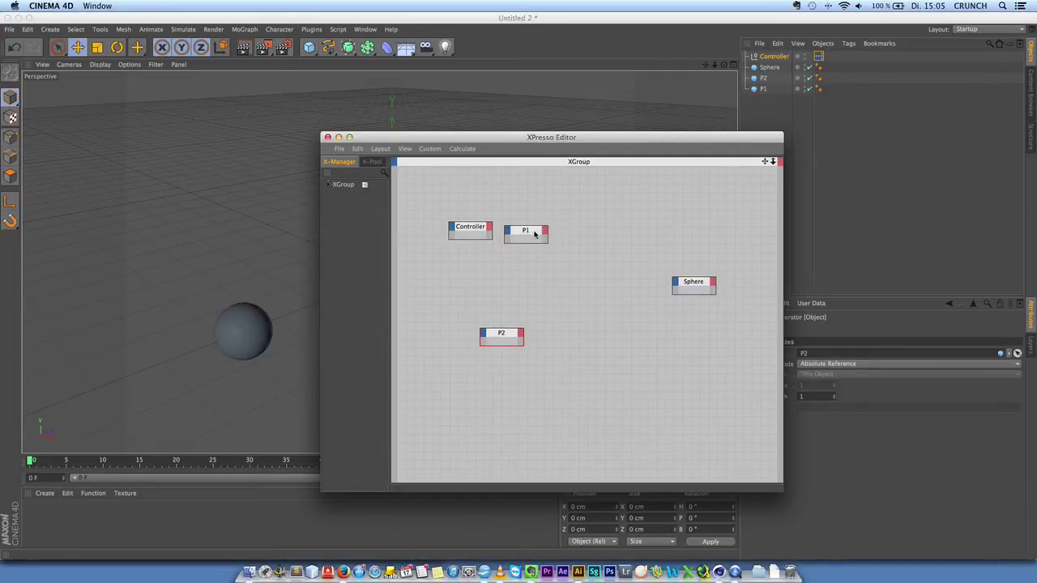
drag(529, 232, 507, 302)
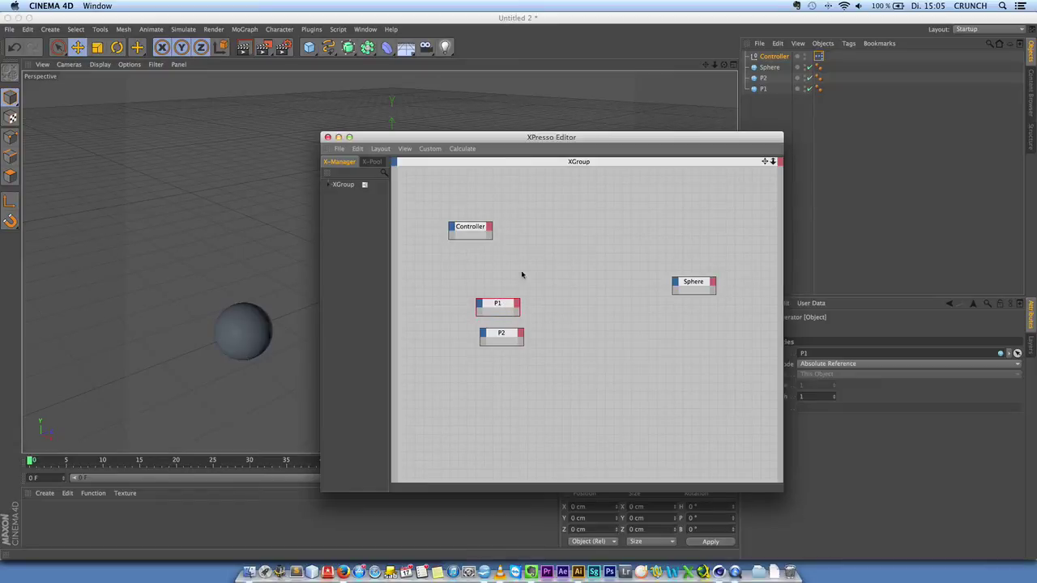
Step: Add a Range Mapper calculation node to the XPresso graph beside the Controller node
right_click(577, 241)
mouse_move(588, 246)
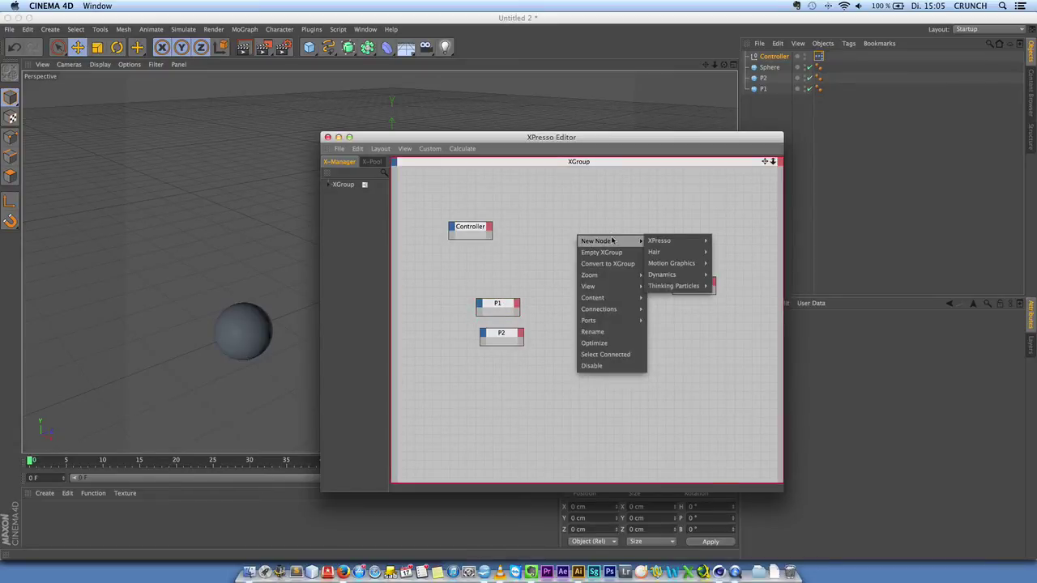
mouse_move(661, 246)
mouse_move(724, 240)
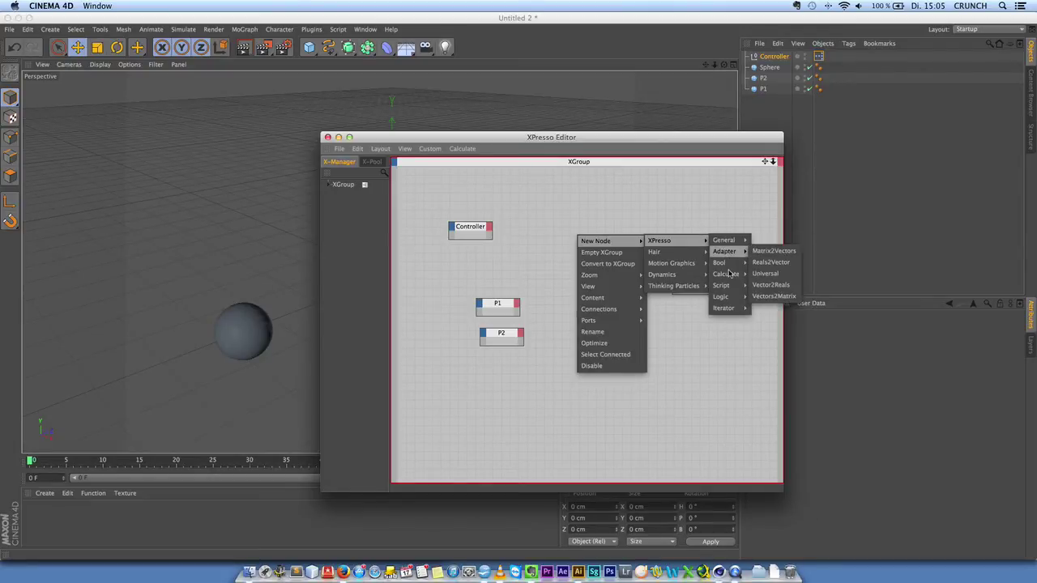
mouse_move(726, 273)
click(772, 455)
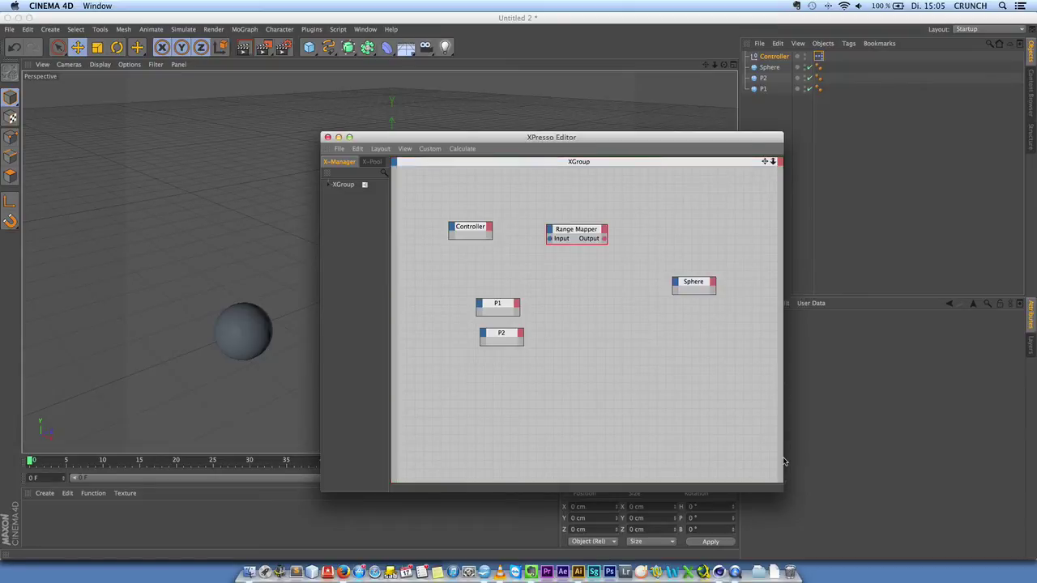
Step: Add the Slider user data as an output port on the Controller node
click(488, 229)
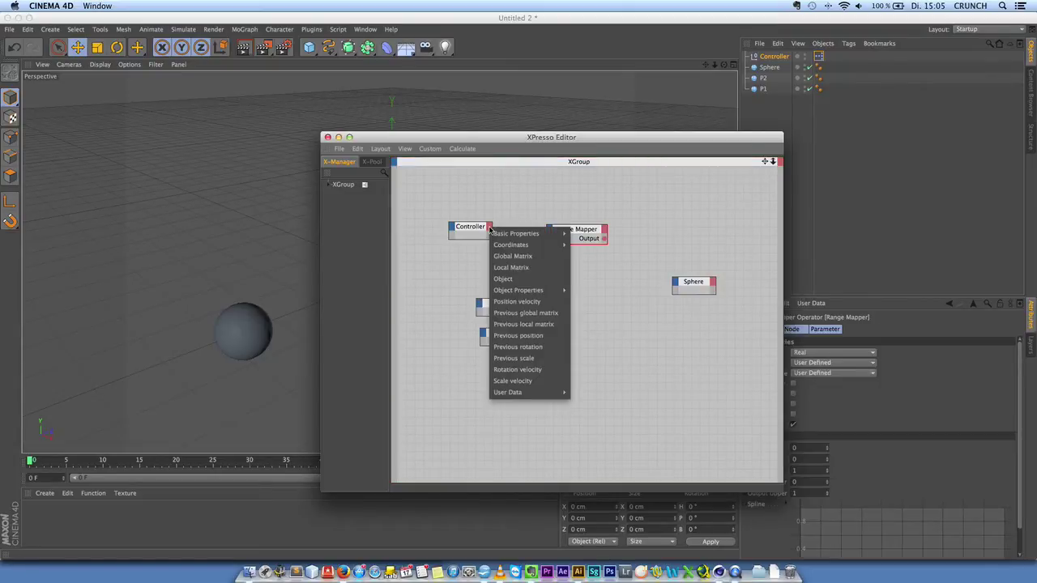
mouse_move(535, 392)
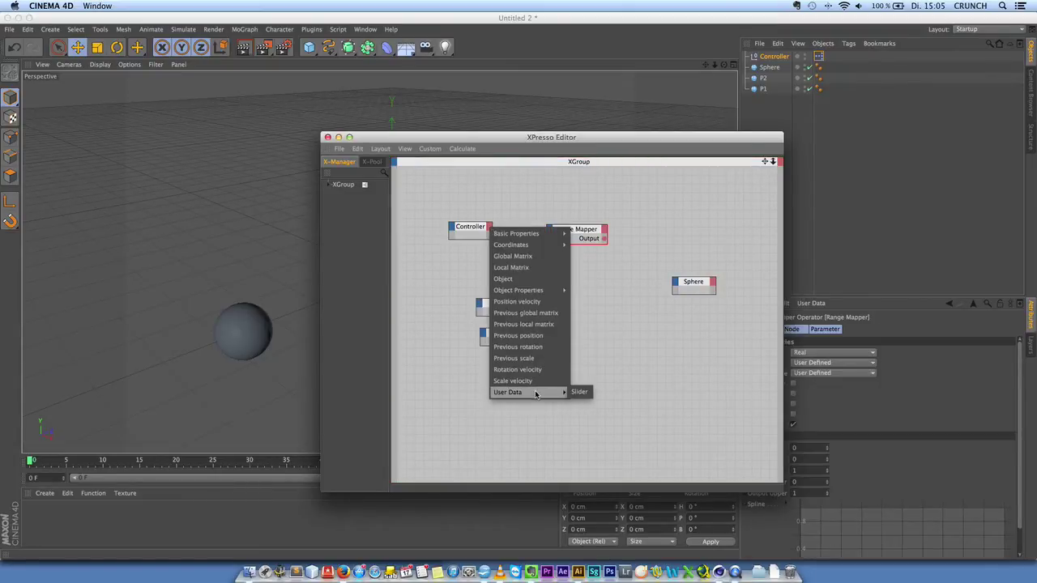
click(577, 392)
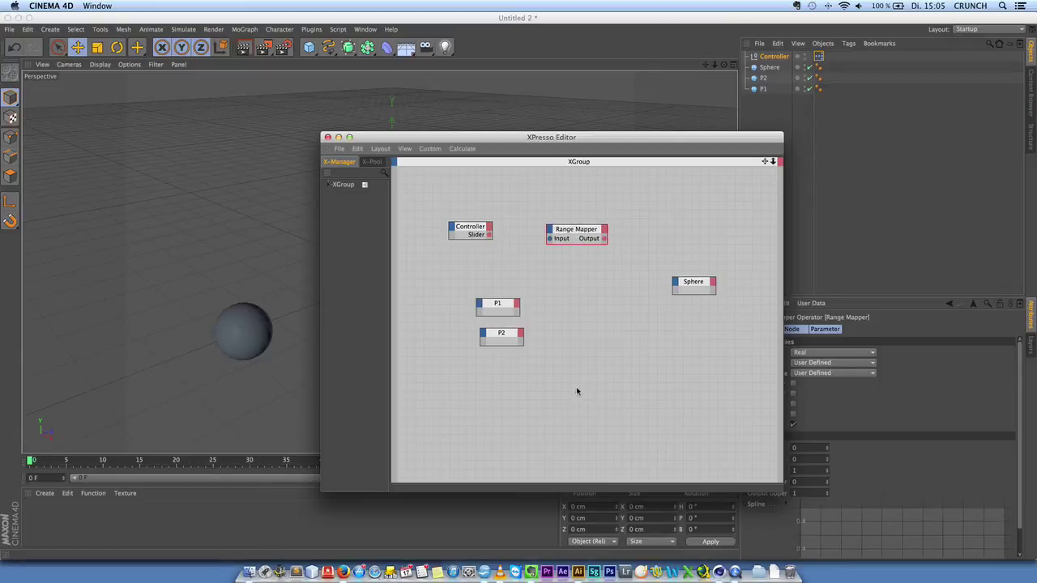
click(487, 238)
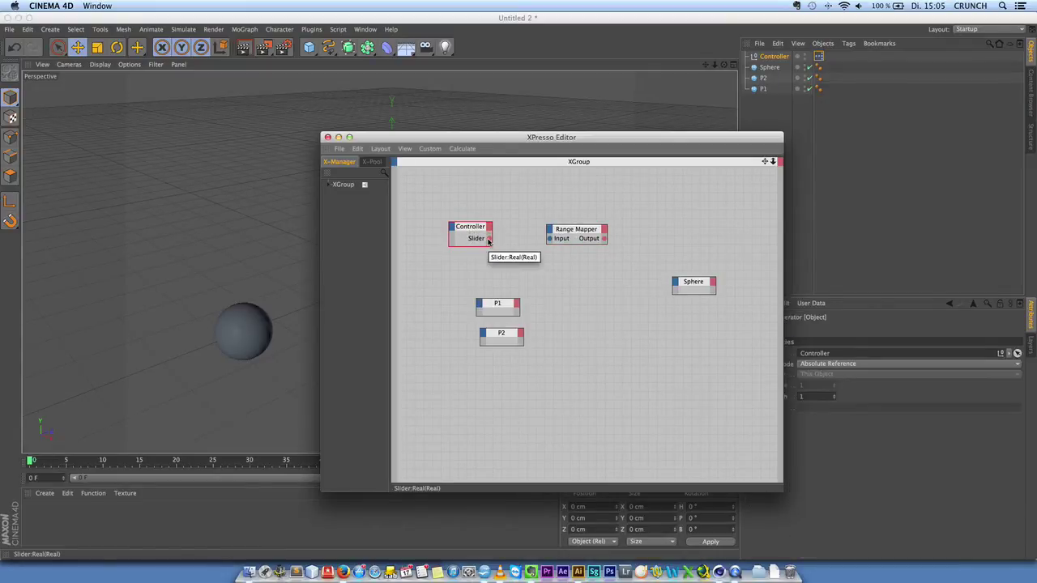
Step: Move the Range Mapper node down toward the level of the Sphere node and shift the P1 node slightly up
drag(576, 230, 587, 278)
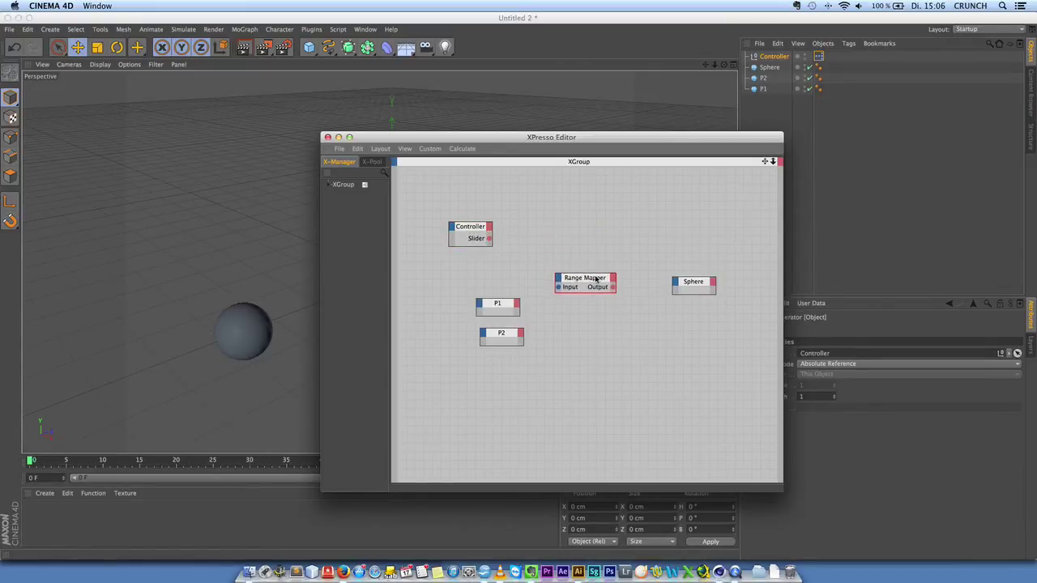
drag(499, 305, 495, 298)
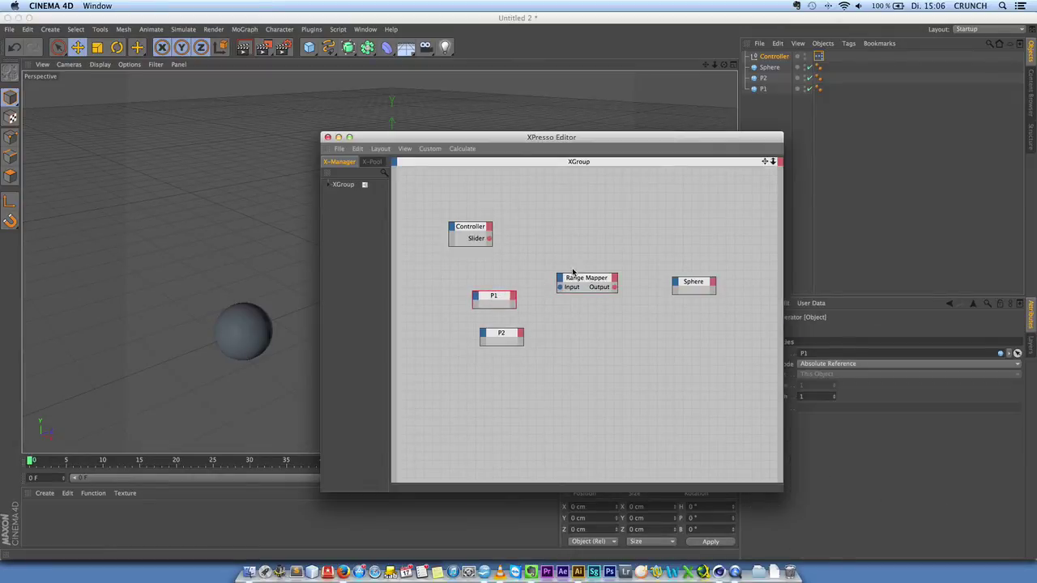
Step: Add a Position output port to both the P1 node and the P2 node
click(513, 299)
mouse_move(523, 303)
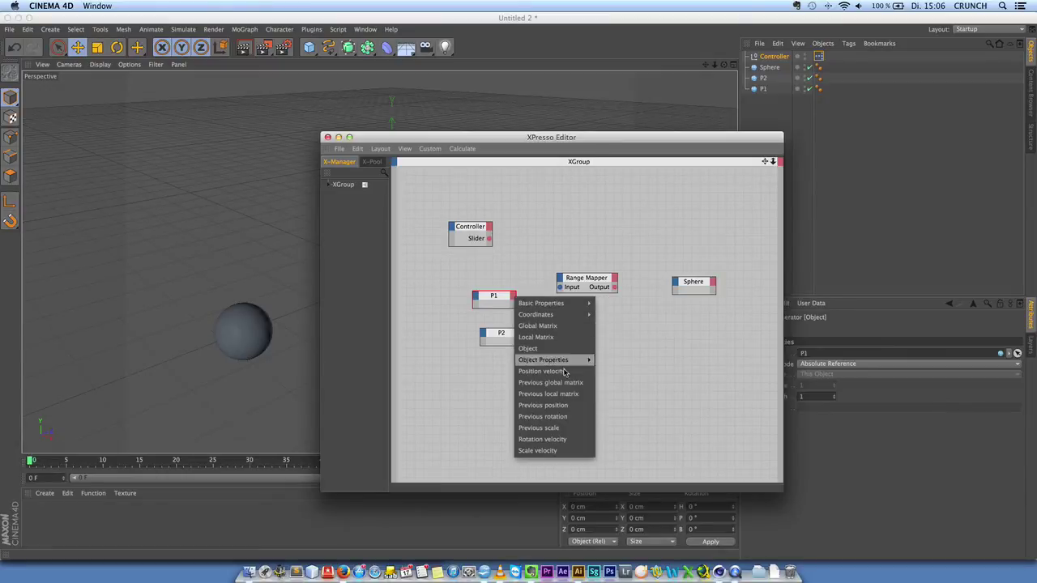
mouse_move(583, 312)
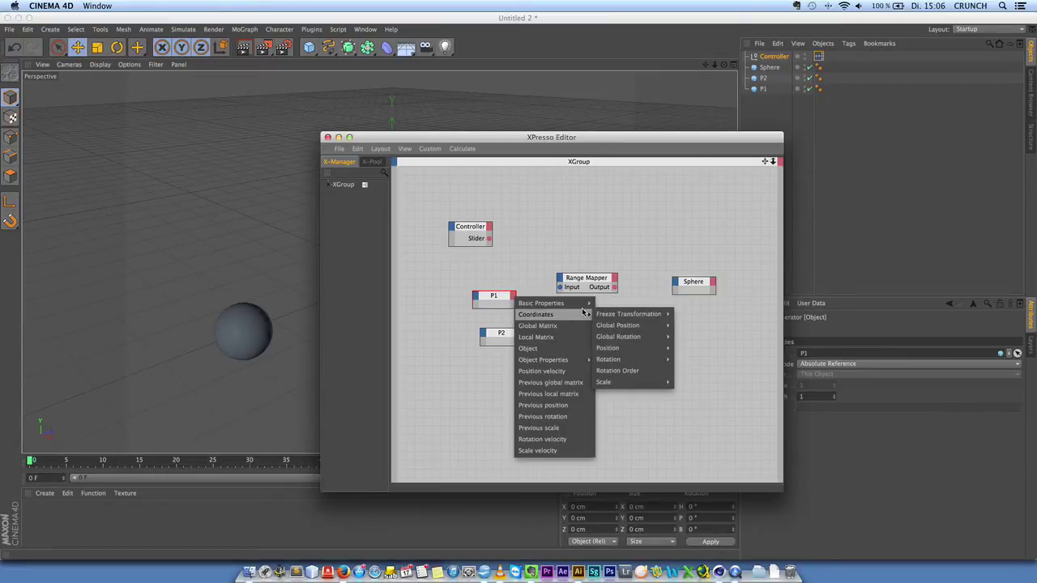
click(689, 348)
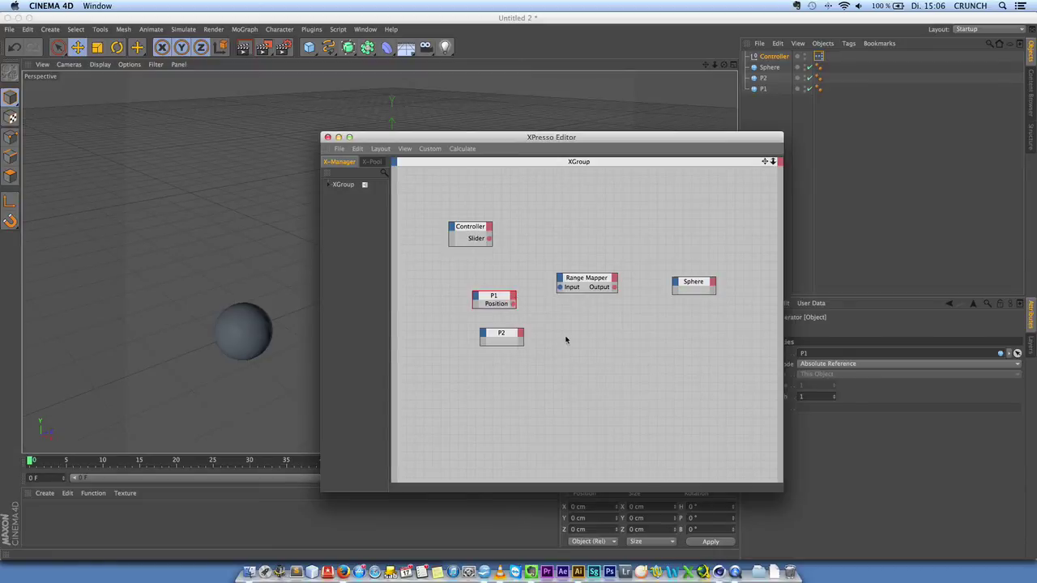
click(522, 337)
mouse_move(567, 352)
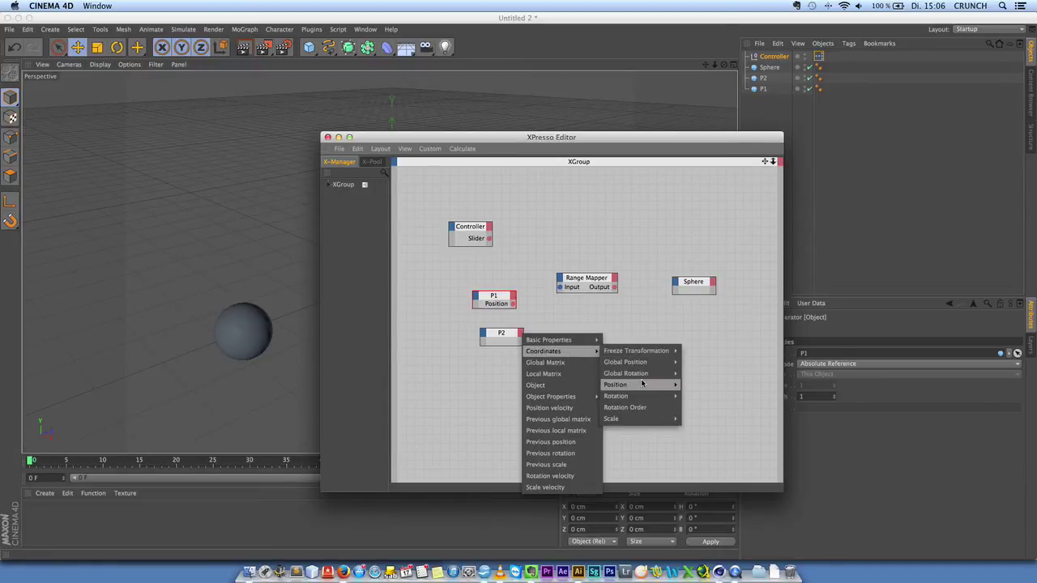
mouse_move(642, 383)
click(692, 386)
Step: Connect P1's Position to the Range Mapper's Output Lower and P2's Position to its Output Upper, then expand the node to show its ports
drag(513, 334, 559, 282)
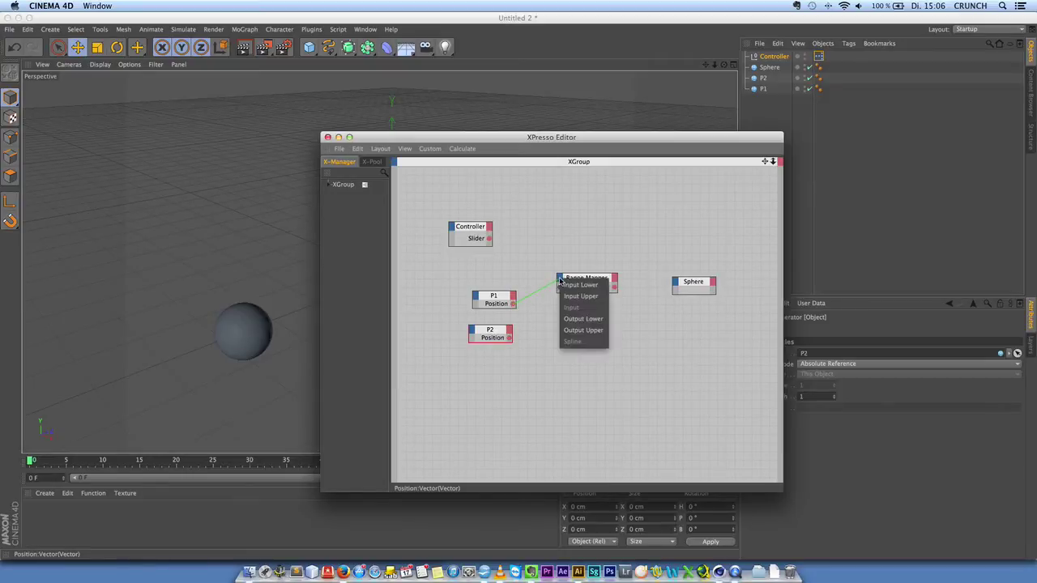
click(583, 319)
right_click(510, 328)
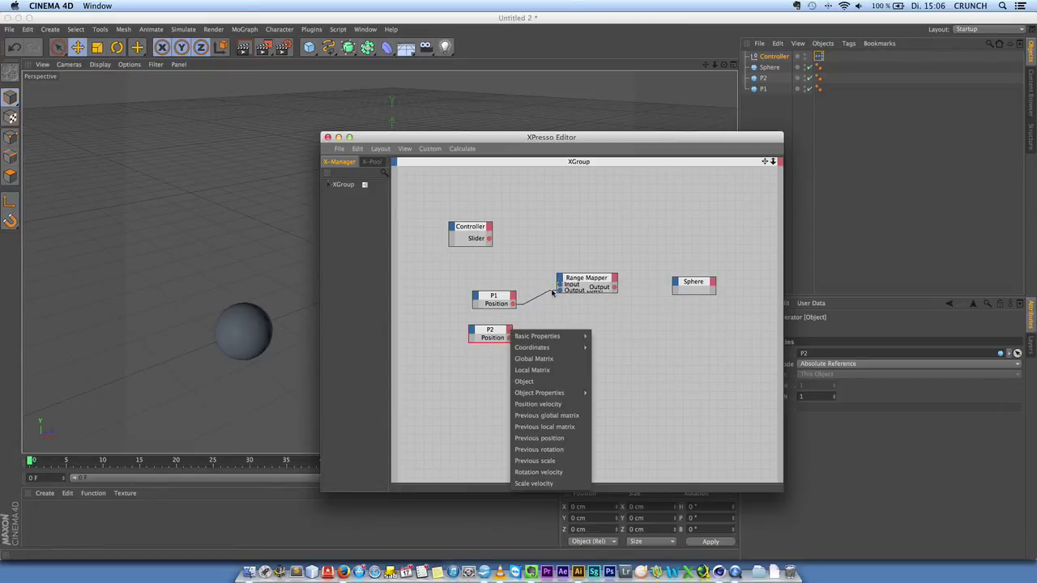
click(531, 316)
drag(509, 337, 571, 292)
click(584, 329)
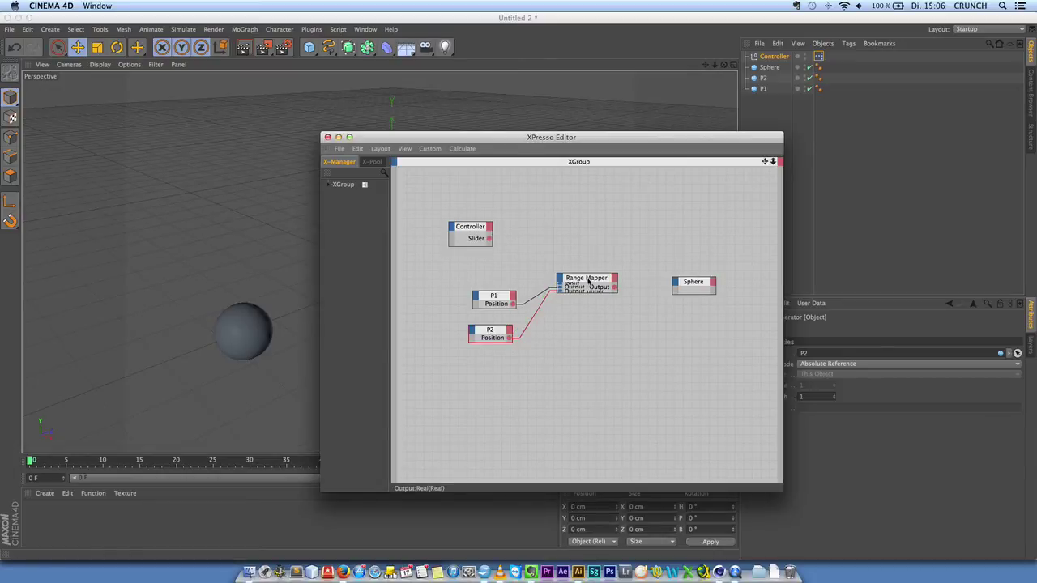
click(588, 282)
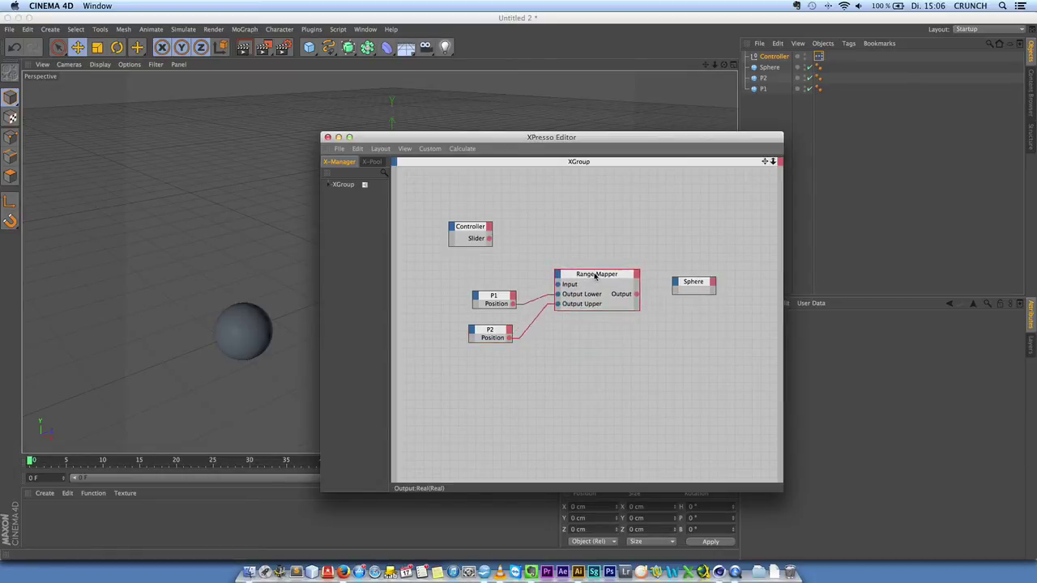
Step: Connect the Range Mapper's Output to the Sphere's Position and shift the Range Mapper node slightly toward the Sphere
drag(637, 294, 677, 286)
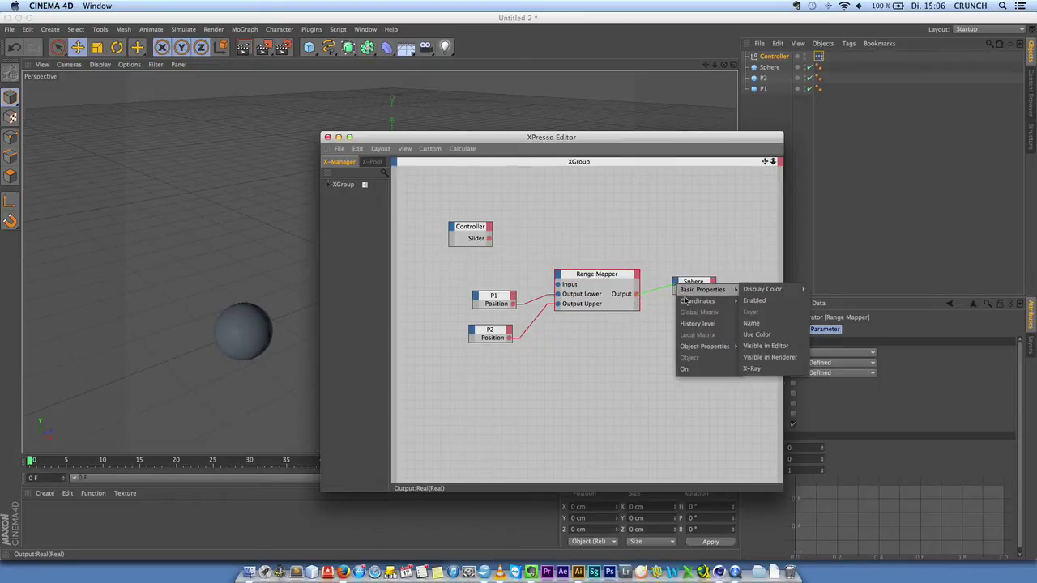
mouse_move(698, 300)
mouse_move(798, 335)
click(832, 334)
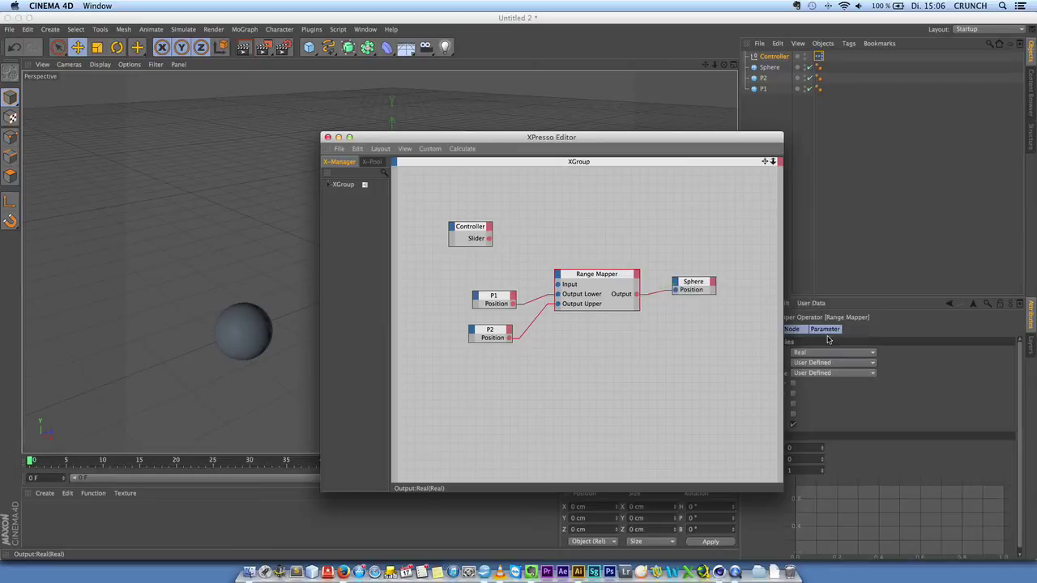
mouse_move(592, 275)
mouse_down()
mouse_move(616, 279)
mouse_move(602, 279)
mouse_up()
click(581, 241)
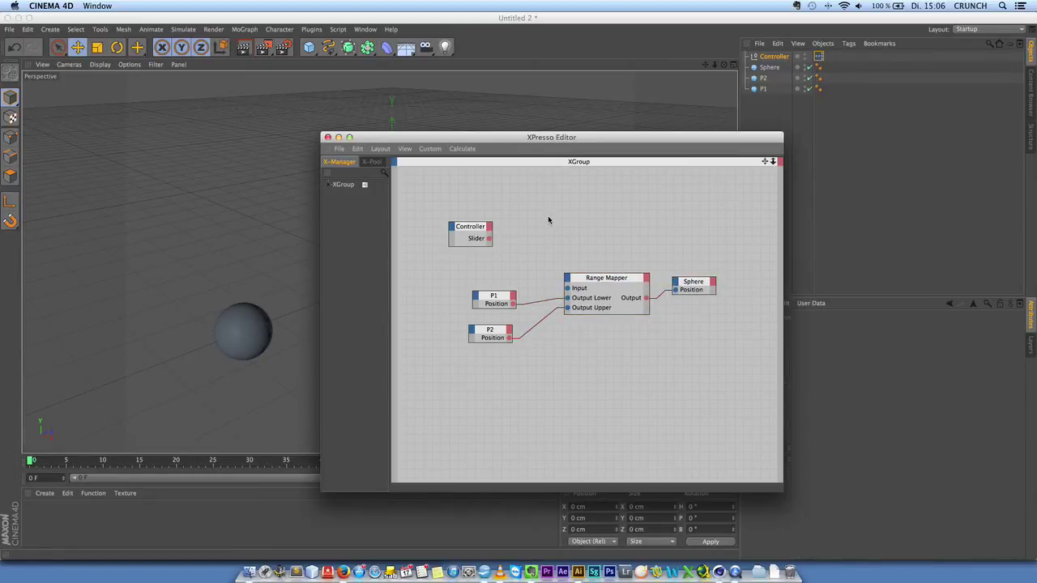
Step: Move the Controller node slightly up and away from the Range Mapper, and add a Reals2Vector adapter node beside it
click(464, 229)
drag(465, 229, 455, 217)
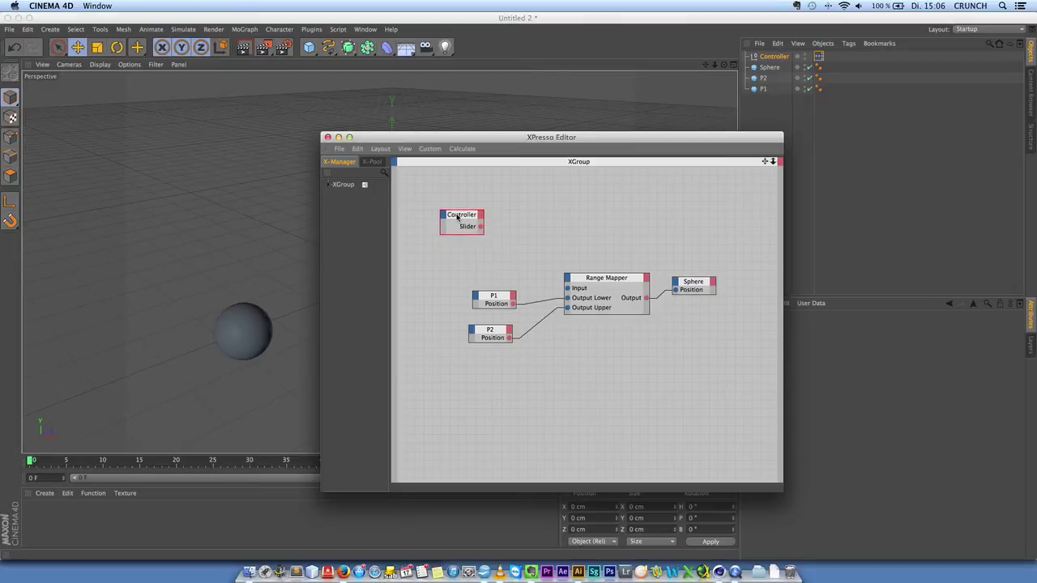
right_click(518, 213)
mouse_move(537, 218)
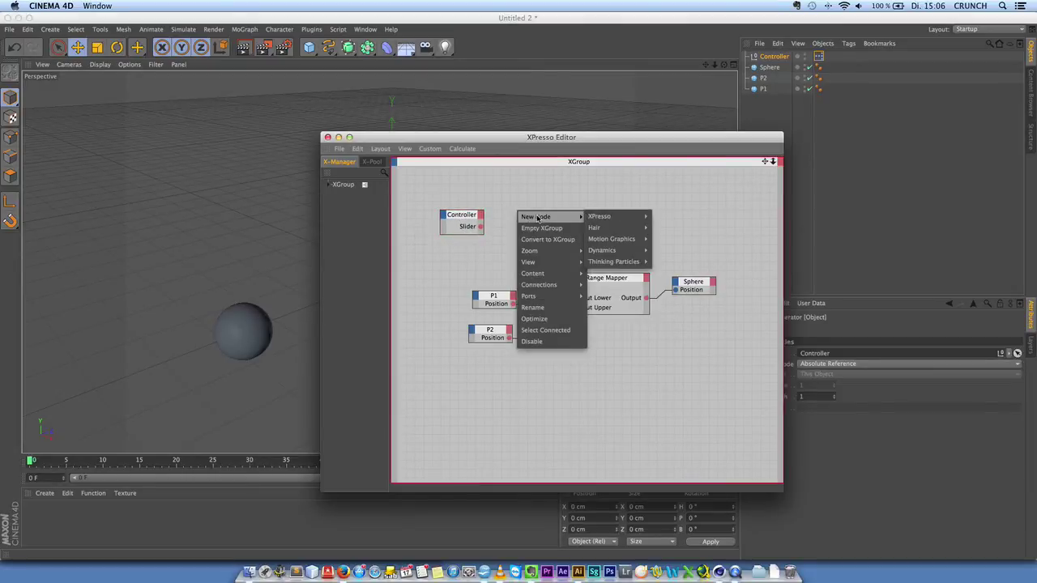
mouse_move(597, 222)
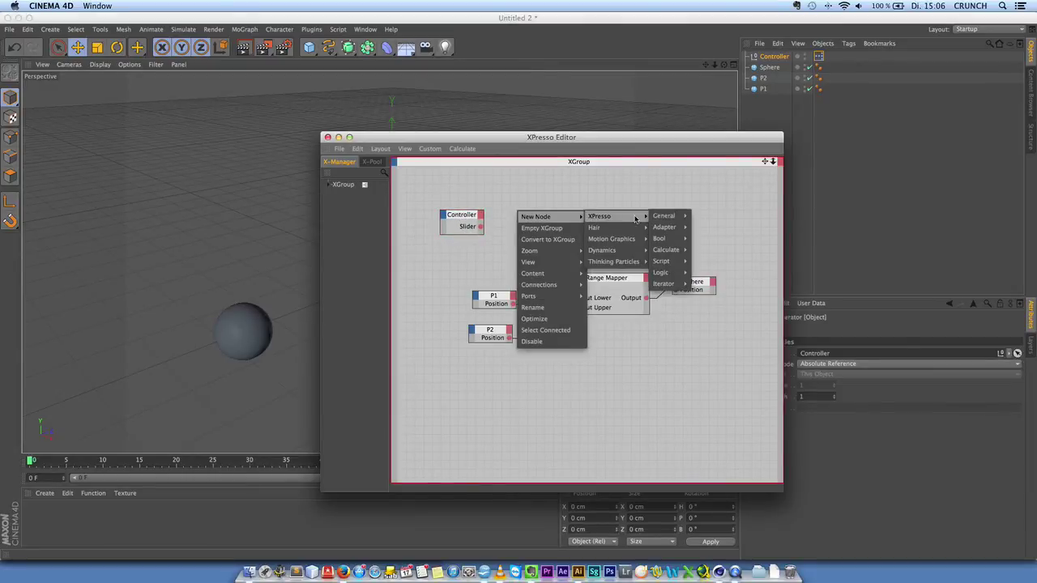
mouse_move(670, 228)
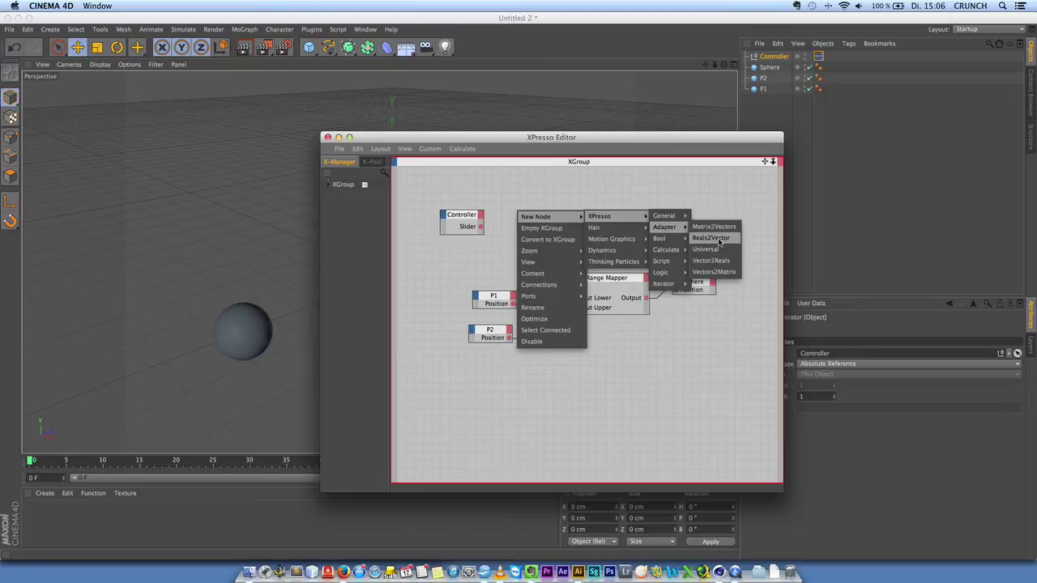
click(718, 241)
Step: Wire the Controller's Slider to X, Y and Z of the Reals2Vector node and its Output to the Range Mapper's Input
drag(515, 199, 510, 243)
drag(530, 242, 568, 289)
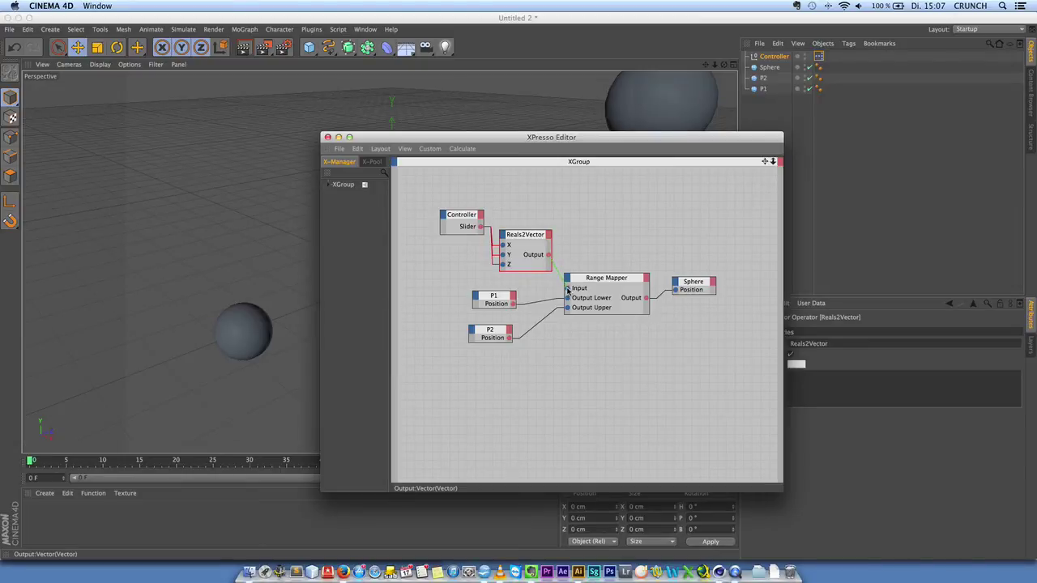
Step: Set the Range Mapper's data type to Vector and its input range to Percent
click(613, 280)
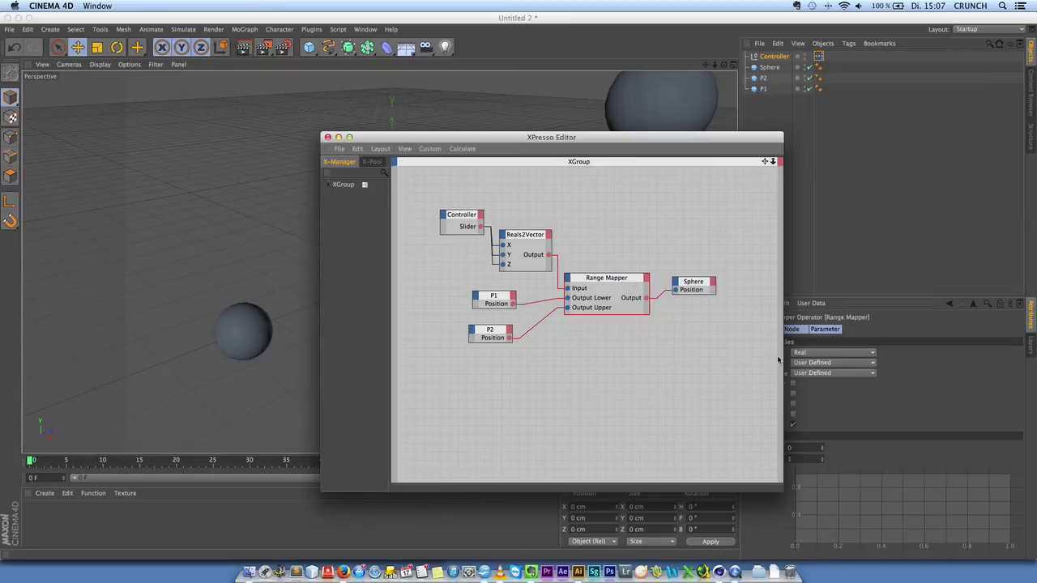
drag(690, 137, 575, 118)
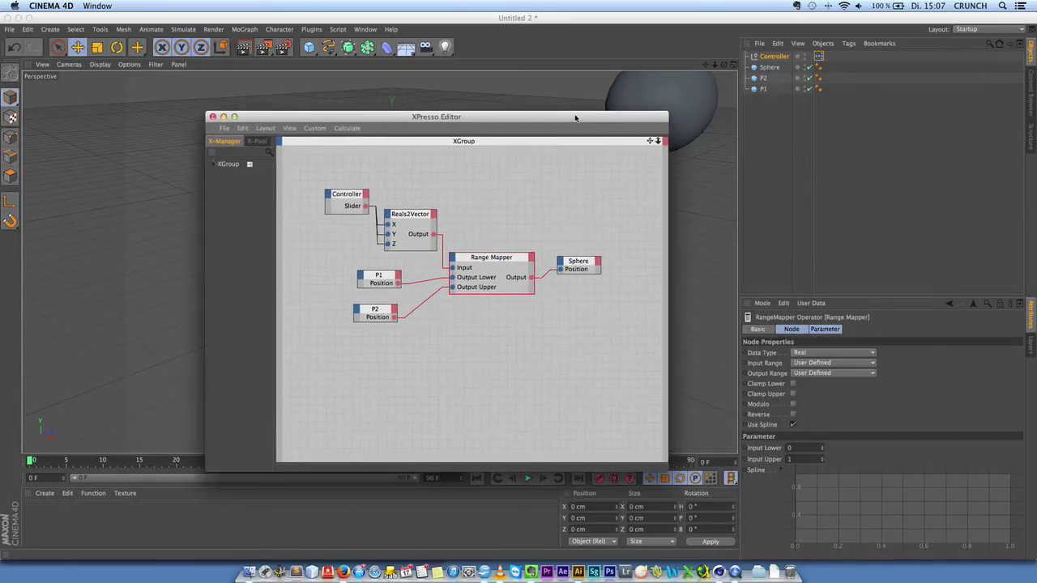
click(827, 357)
click(826, 378)
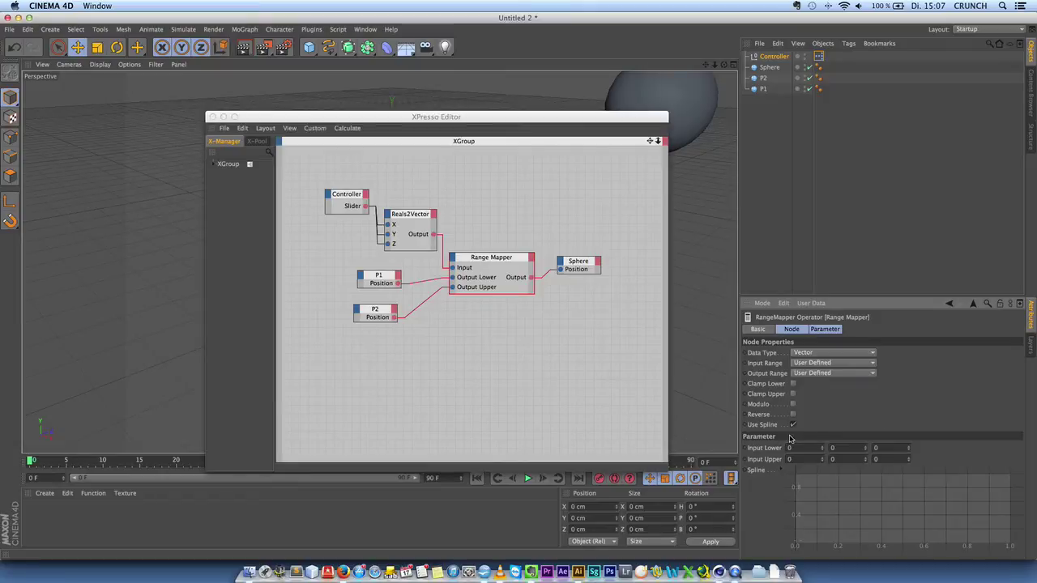
click(806, 364)
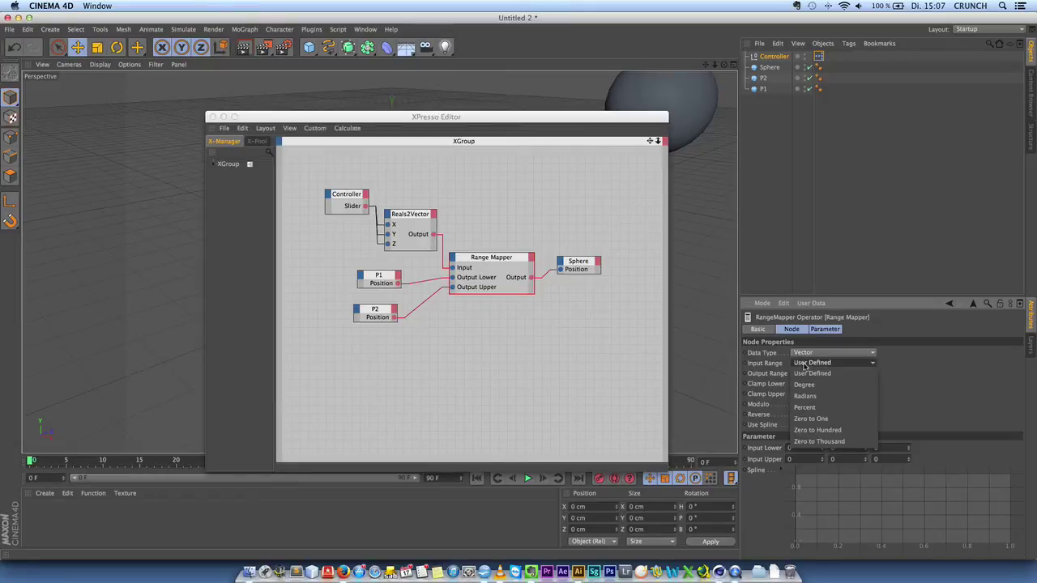
click(827, 409)
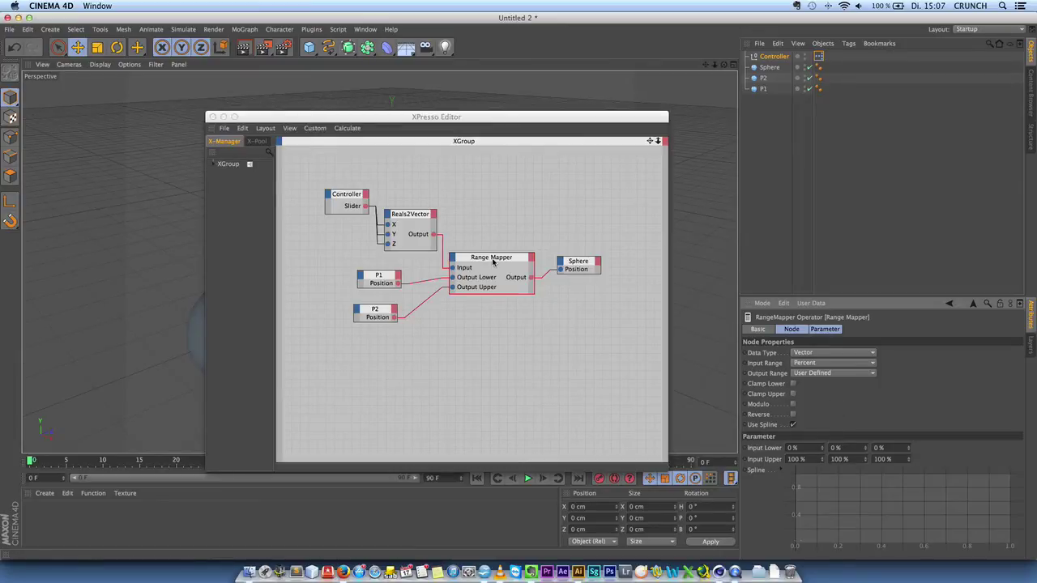
Step: Nudge the Range Mapper node, close the XPresso Editor and set the Controller's Slider to about 52 %
drag(493, 262, 499, 263)
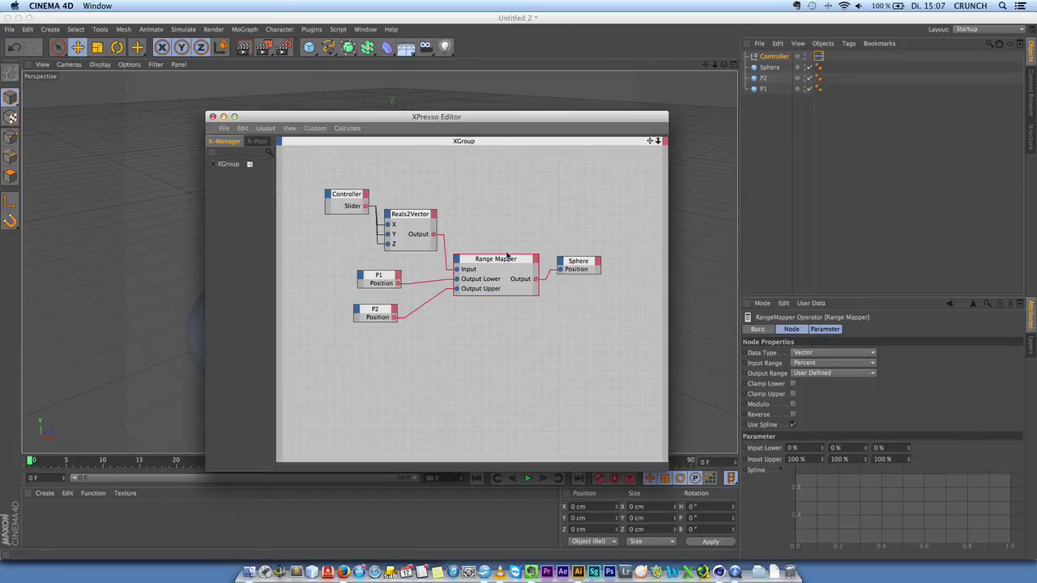
click(417, 218)
click(213, 116)
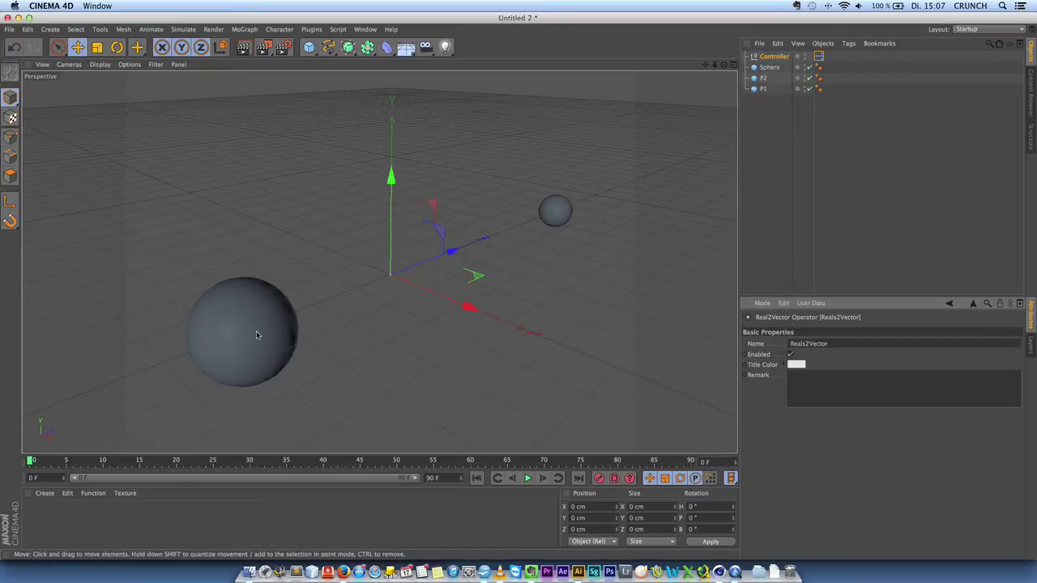
click(758, 58)
drag(809, 358, 918, 357)
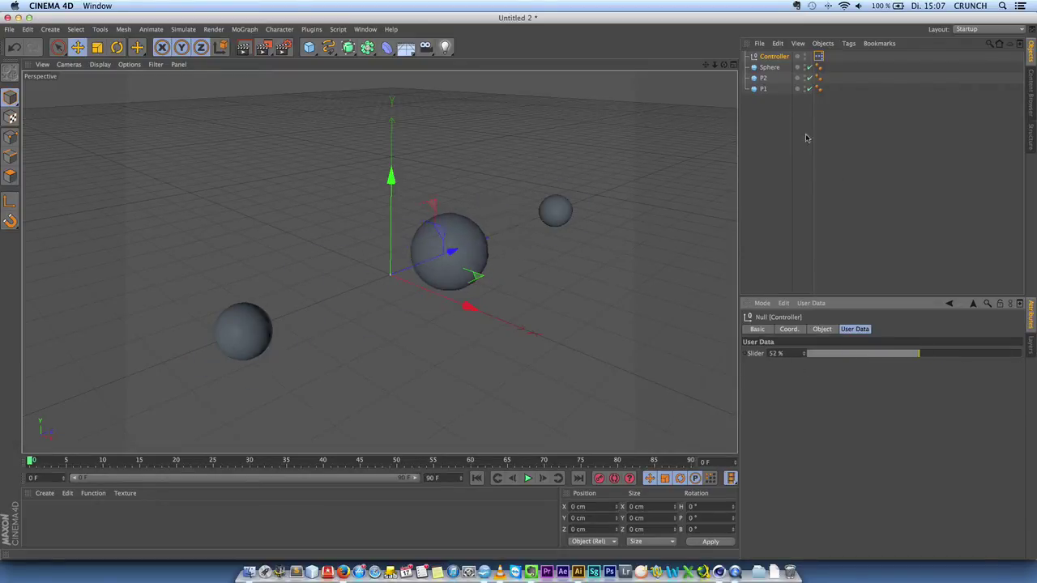
Step: Move P1 to about X -149 cm, Y 100 cm, Z -360 cm to test the rig
click(763, 88)
drag(300, 365, 219, 308)
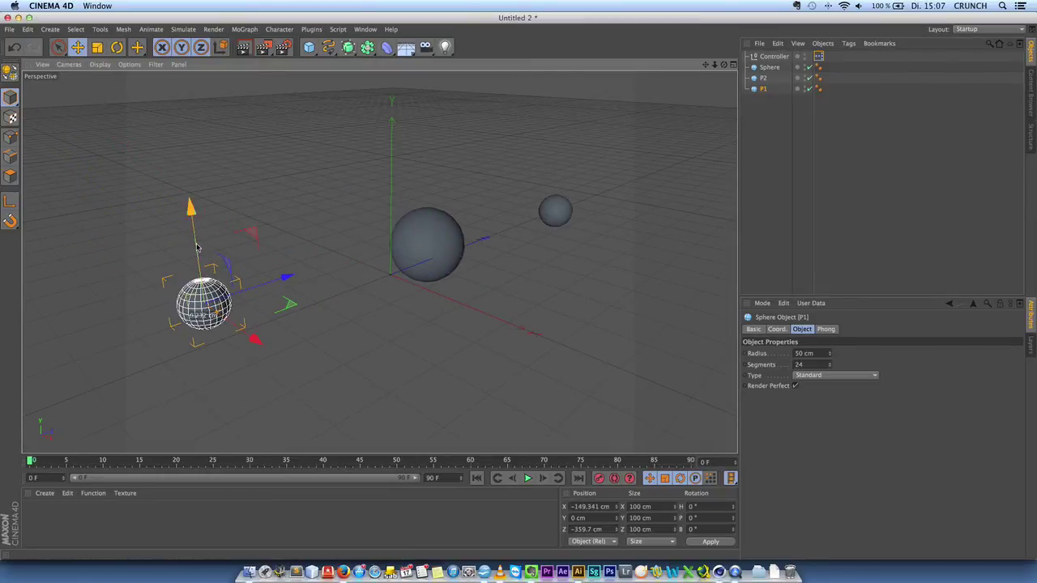
drag(196, 247, 197, 199)
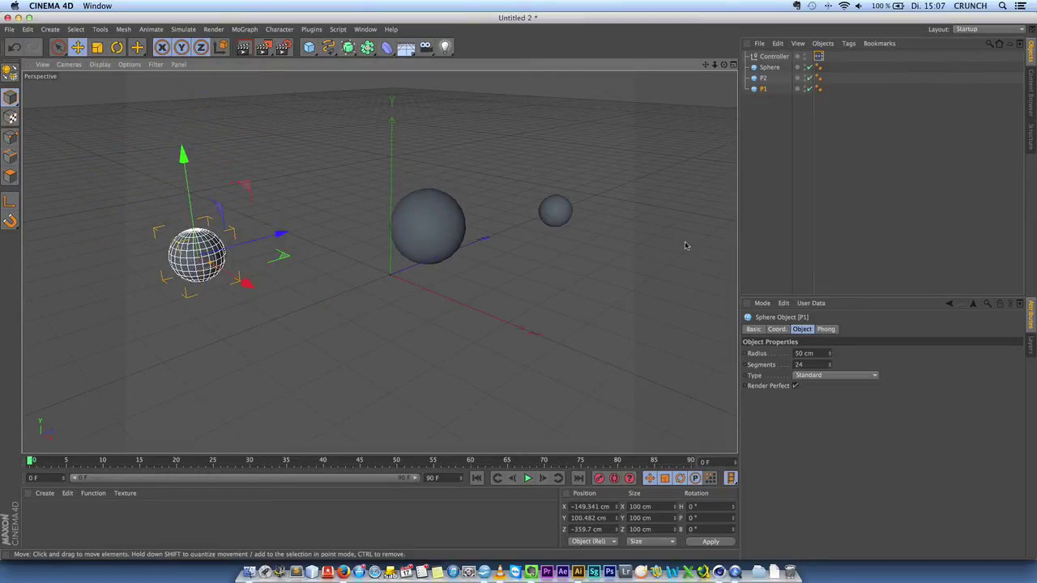
Step: Set the Controller's Slider to about 36 % and deselect everything
click(770, 57)
click(818, 56)
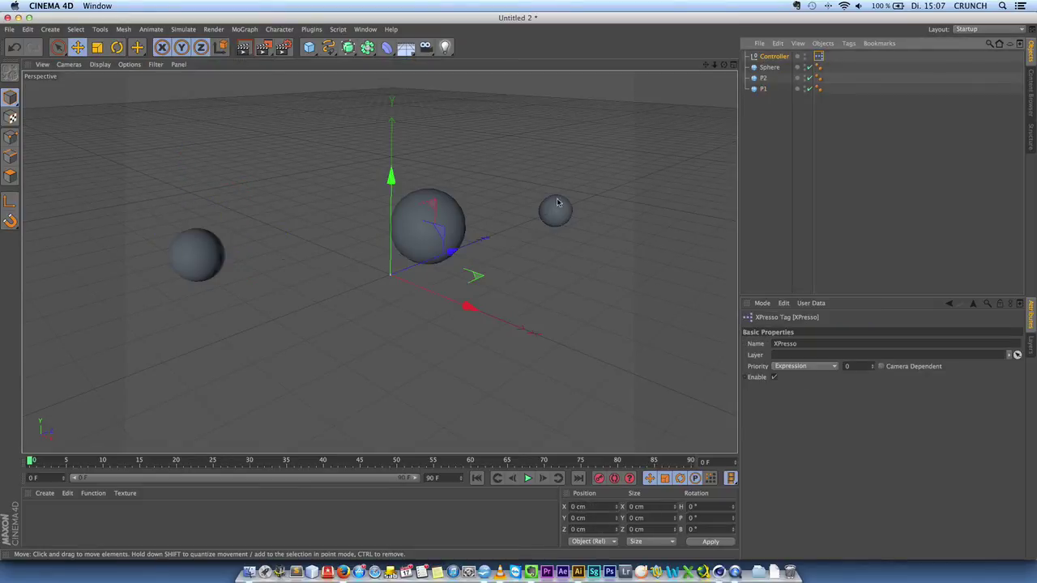
click(776, 57)
drag(920, 356, 885, 354)
click(756, 153)
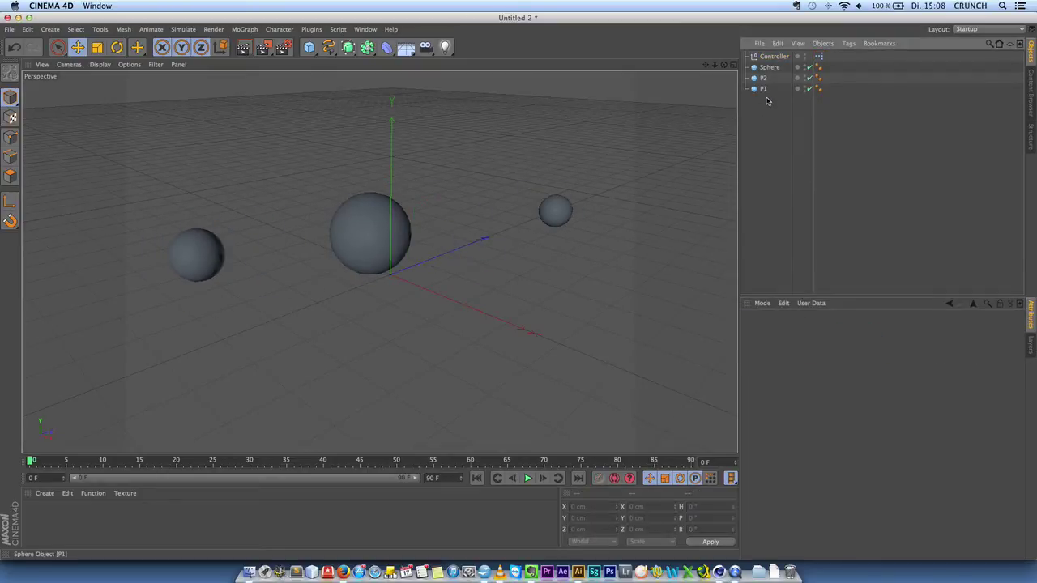
Step: Open the user data manager for the Controller and add a new data entry
click(774, 57)
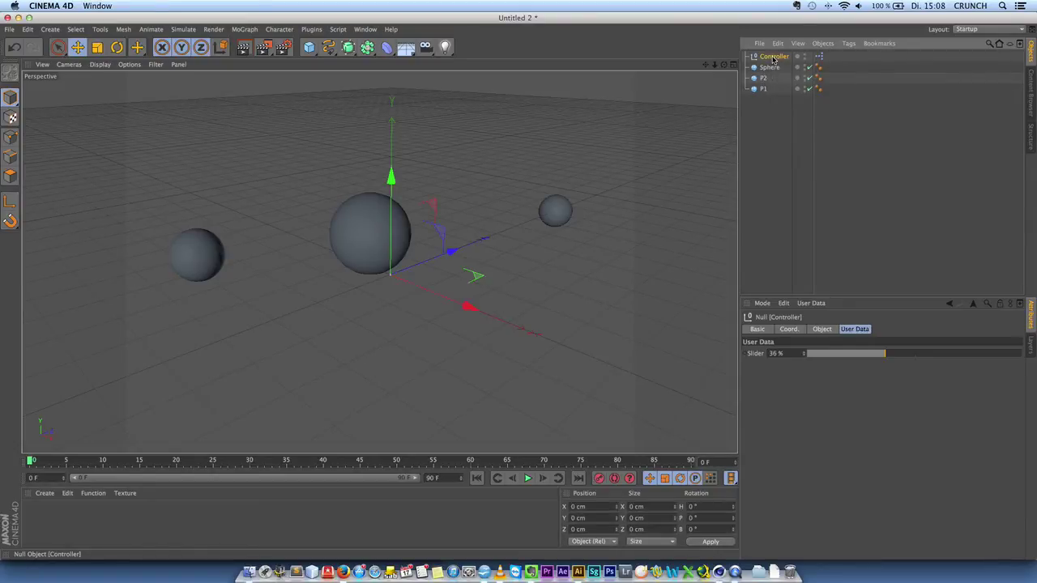
click(810, 303)
click(819, 328)
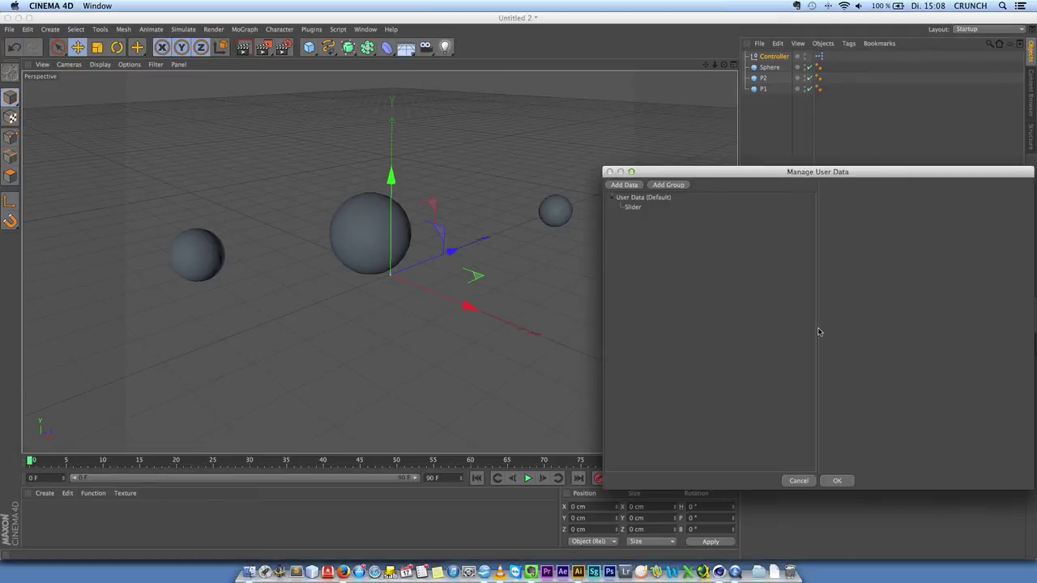
drag(736, 171, 471, 174)
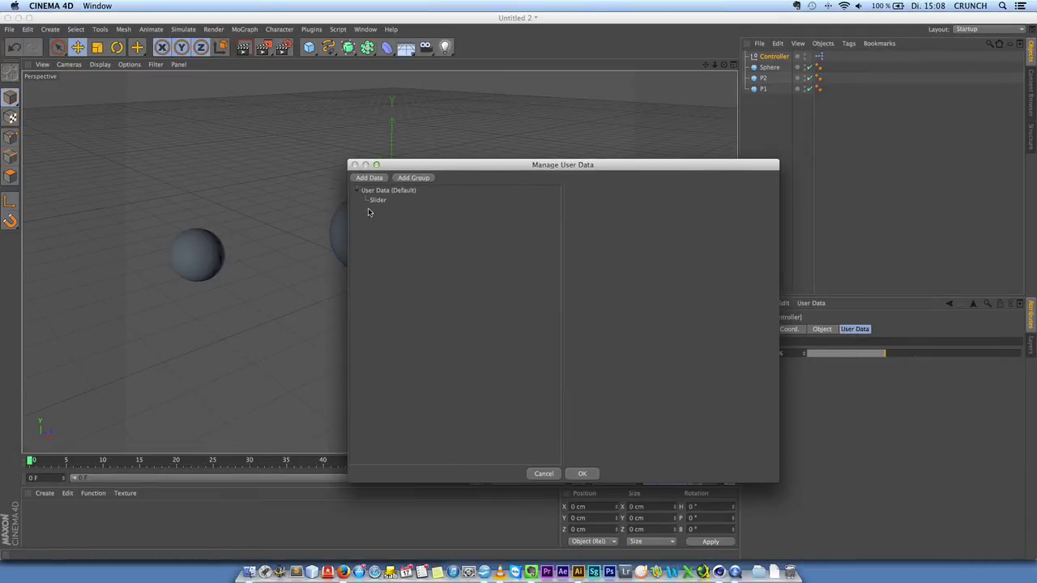
click(368, 178)
Step: Set the new user data entry's data type to Link and name it Object
click(631, 255)
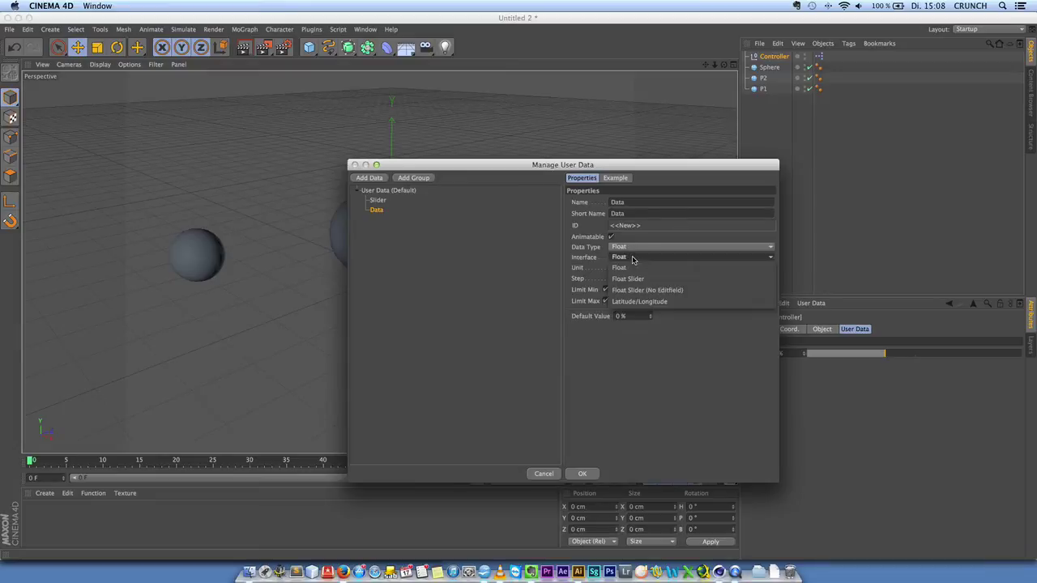
click(637, 243)
click(664, 381)
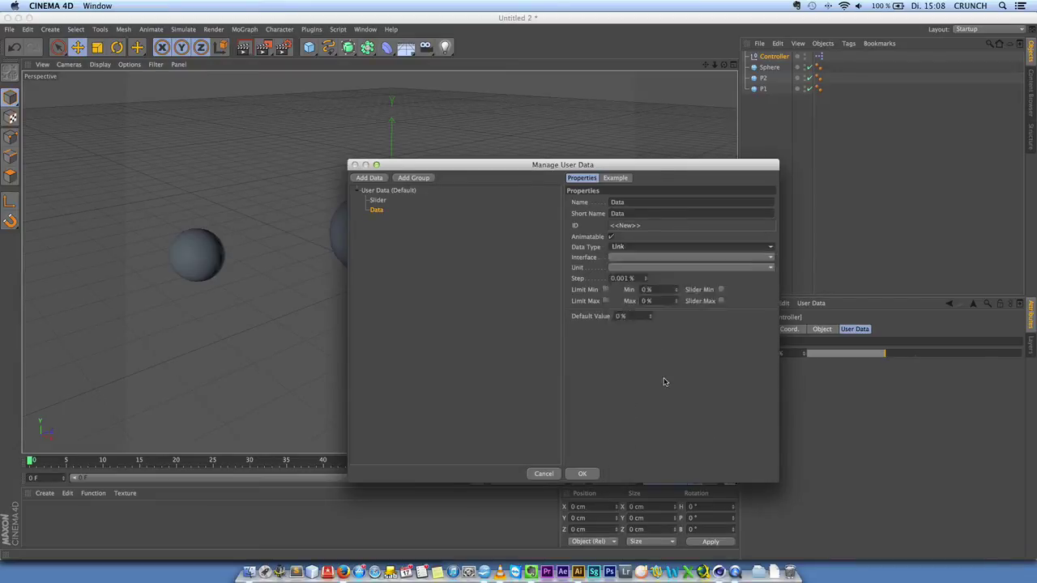
text(Object)
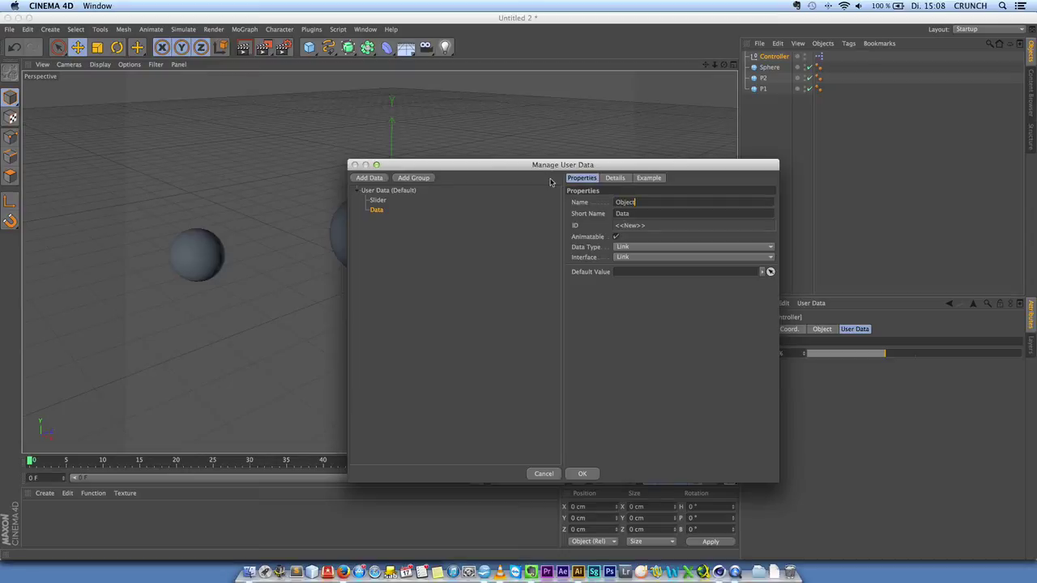
key(Return)
click(377, 200)
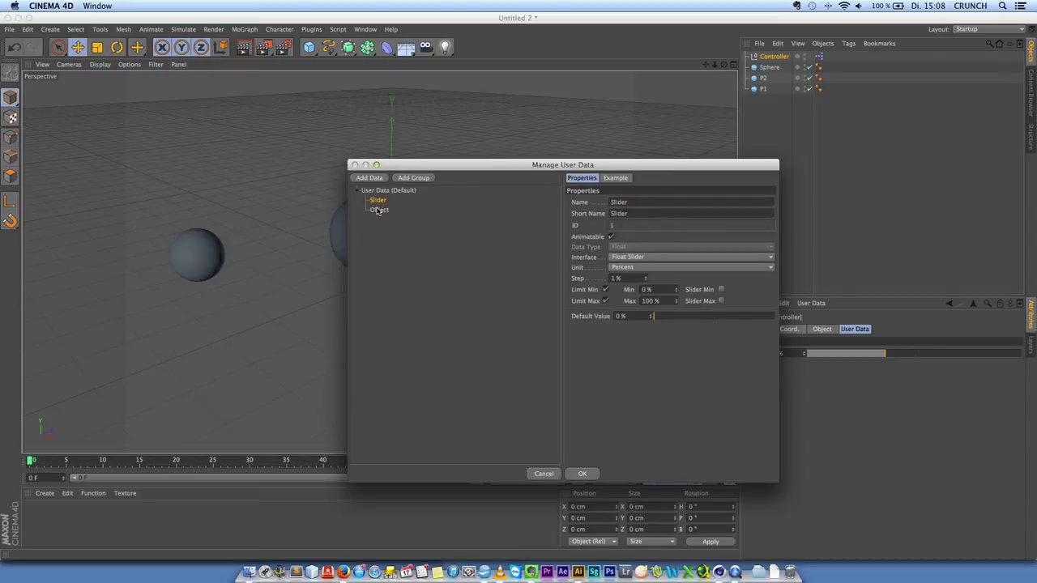
Step: Add a user data entry named Position 1 and set its data type to Link
click(377, 209)
click(376, 178)
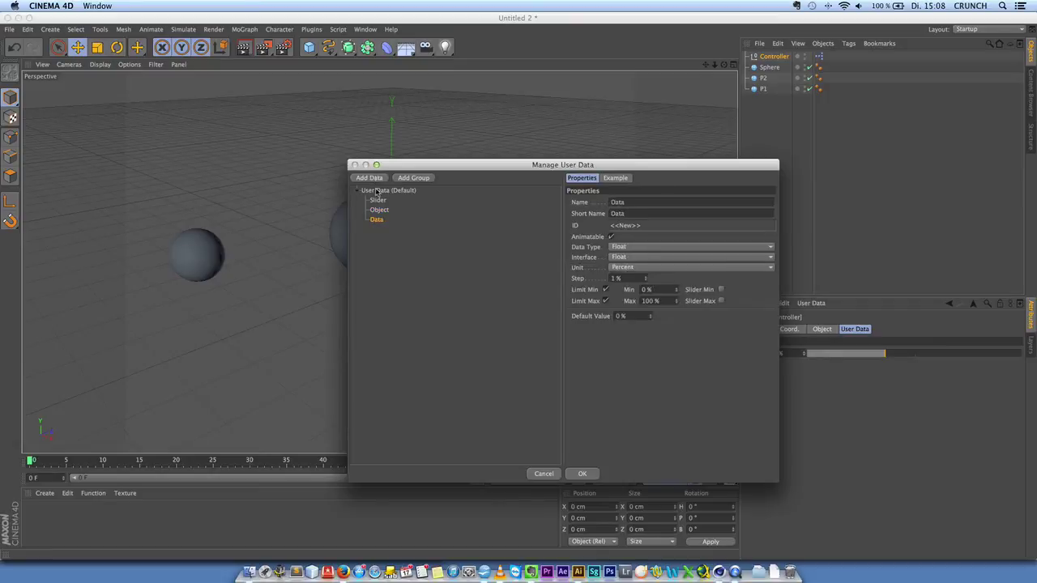
text(Position 1)
key(Return)
click(652, 247)
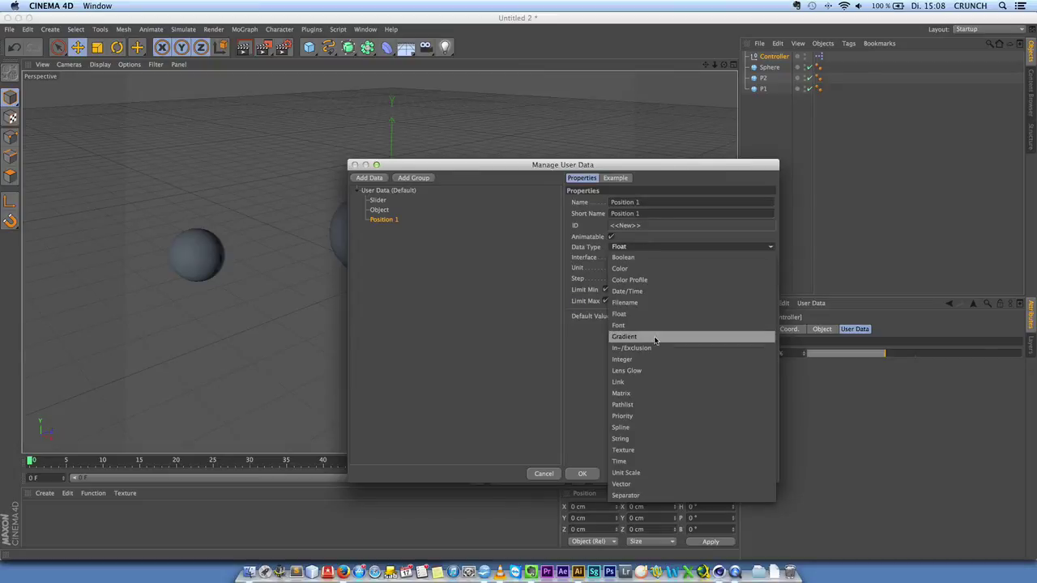
click(650, 381)
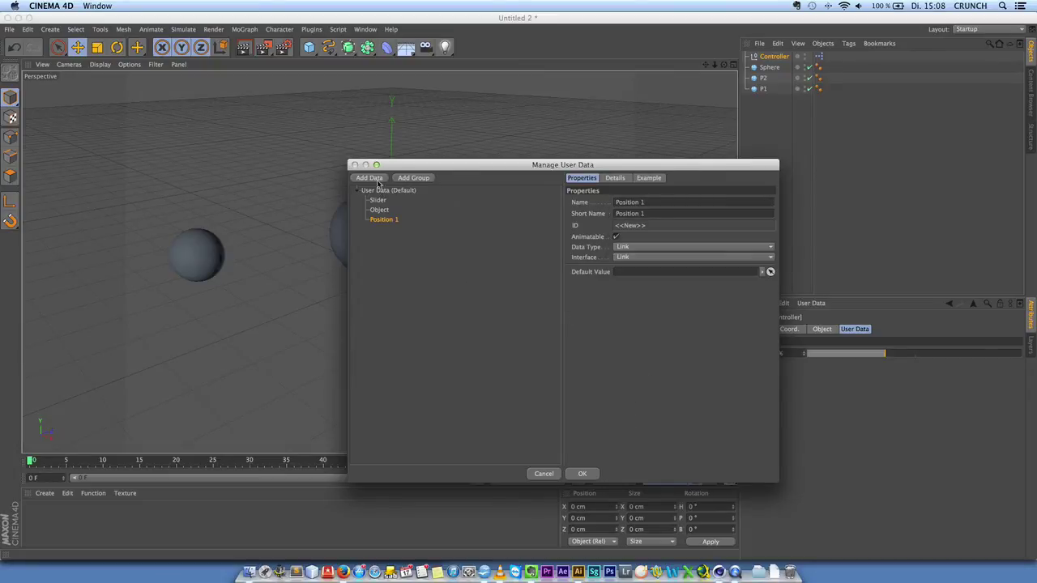
Step: Add another user data entry named Position 2 with the data type Link
click(369, 178)
text(Pos)
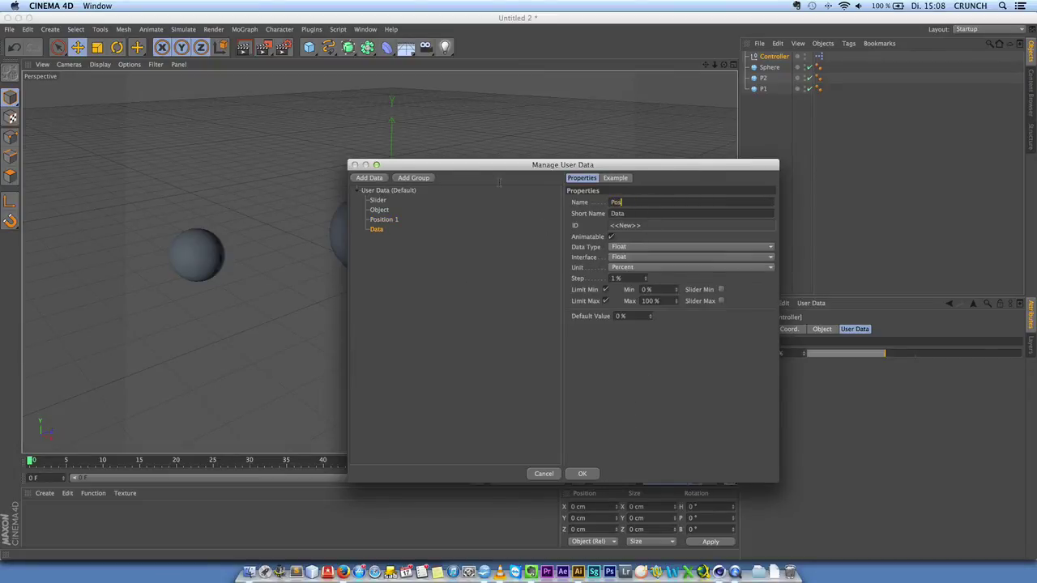
text(ition 2)
key(Tab)
click(635, 247)
click(633, 378)
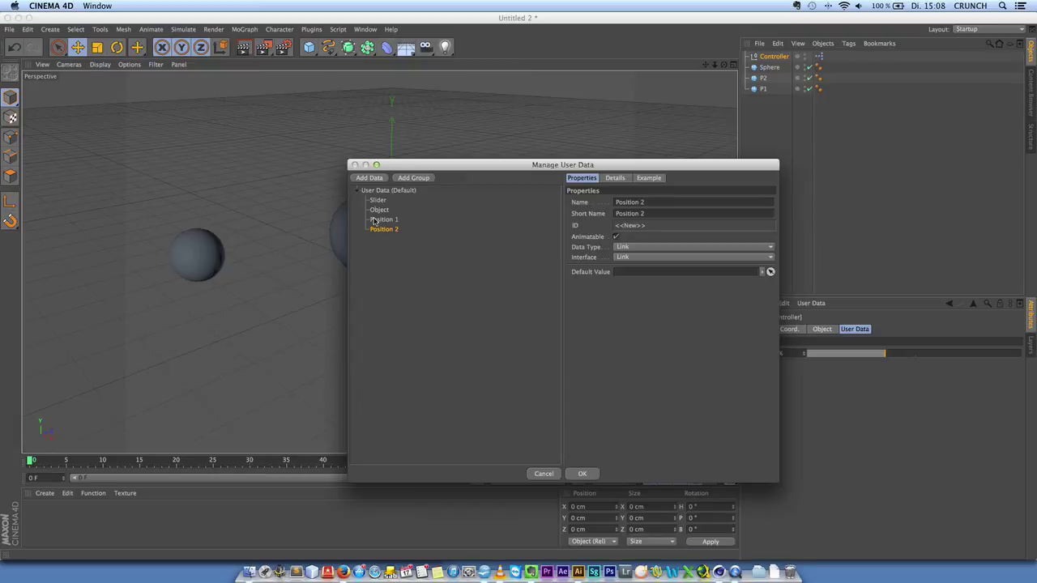
Step: Add a user data group named Controller and apply the user data changes
click(423, 178)
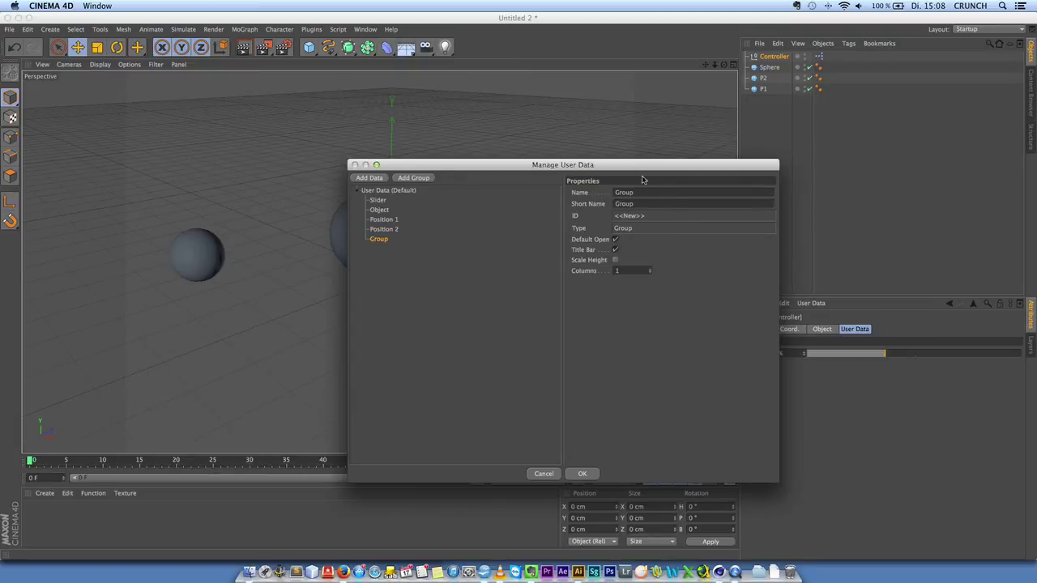
double_click(671, 195)
text(Controller)
key(Return)
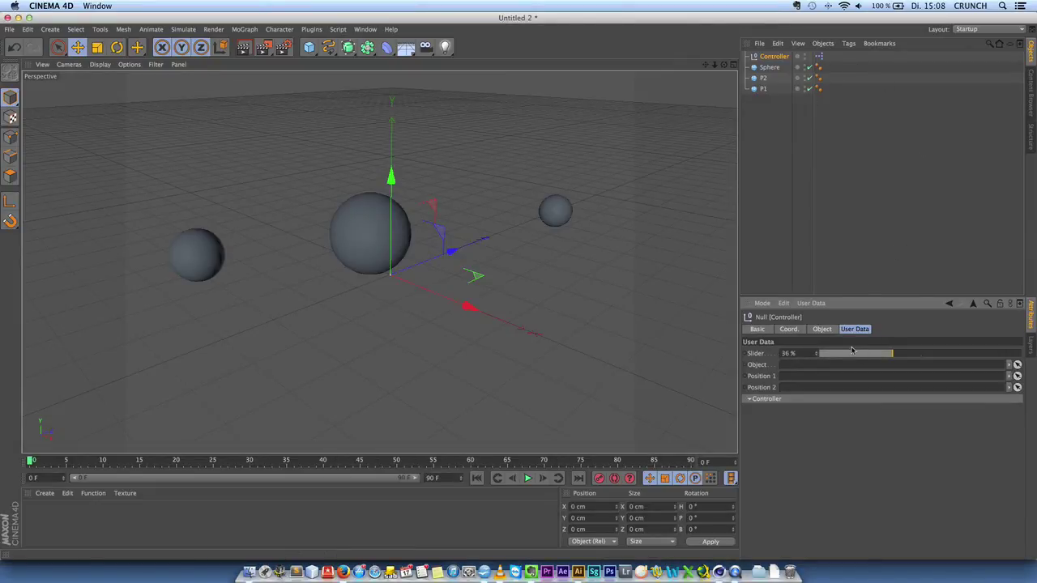
Step: In the user data manager, move the Controller group to the top level and place Slider, Object, Position 1 and Position 2 inside it
click(811, 304)
click(815, 330)
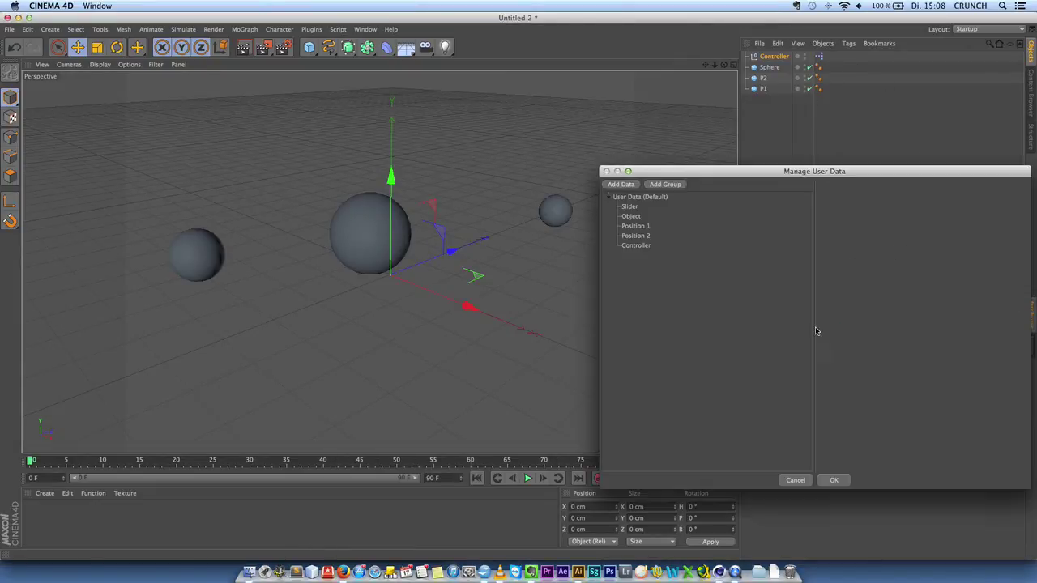
drag(693, 176, 414, 142)
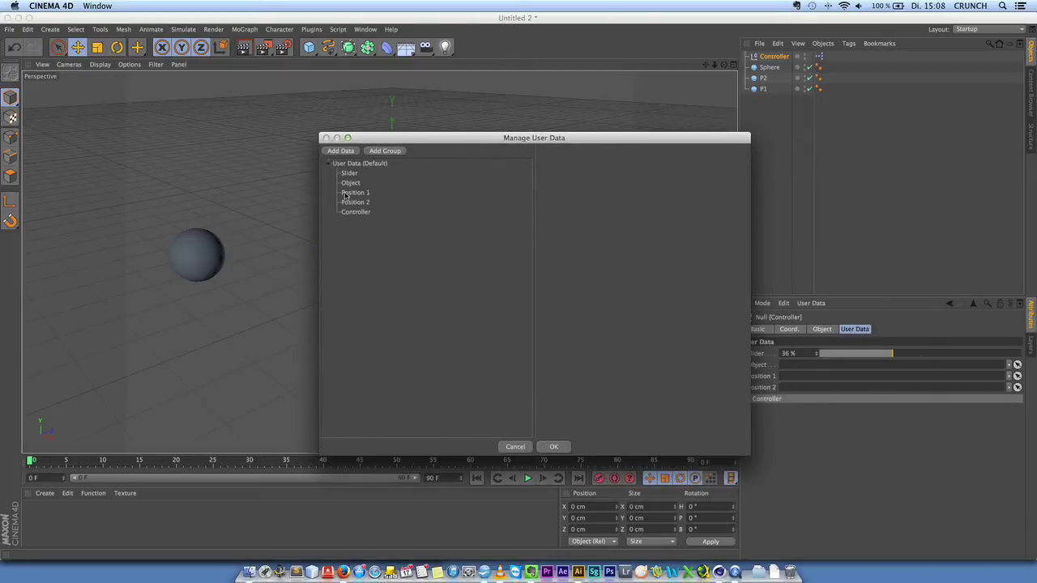
drag(354, 216, 349, 237)
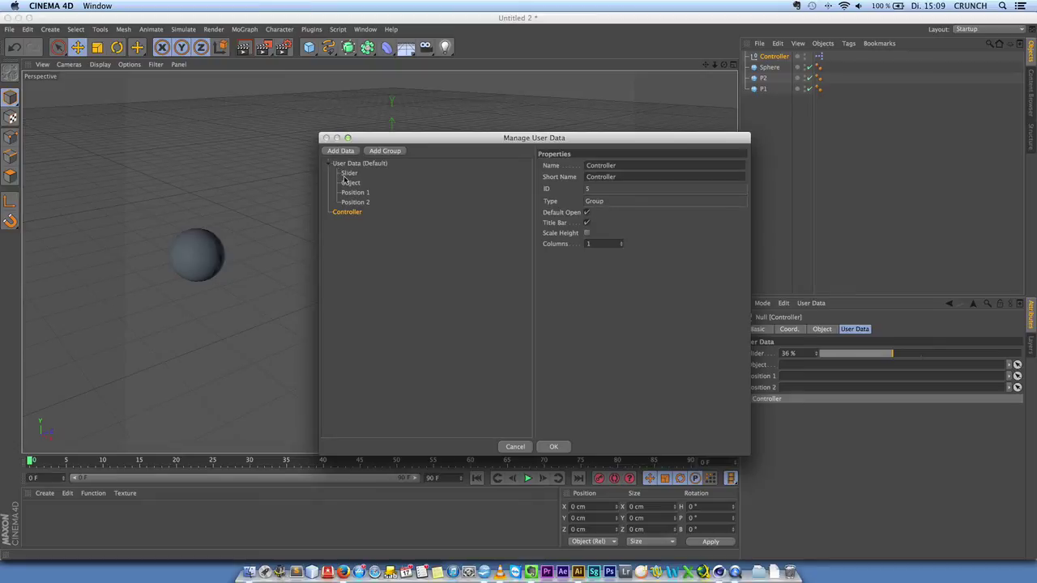
click(348, 173)
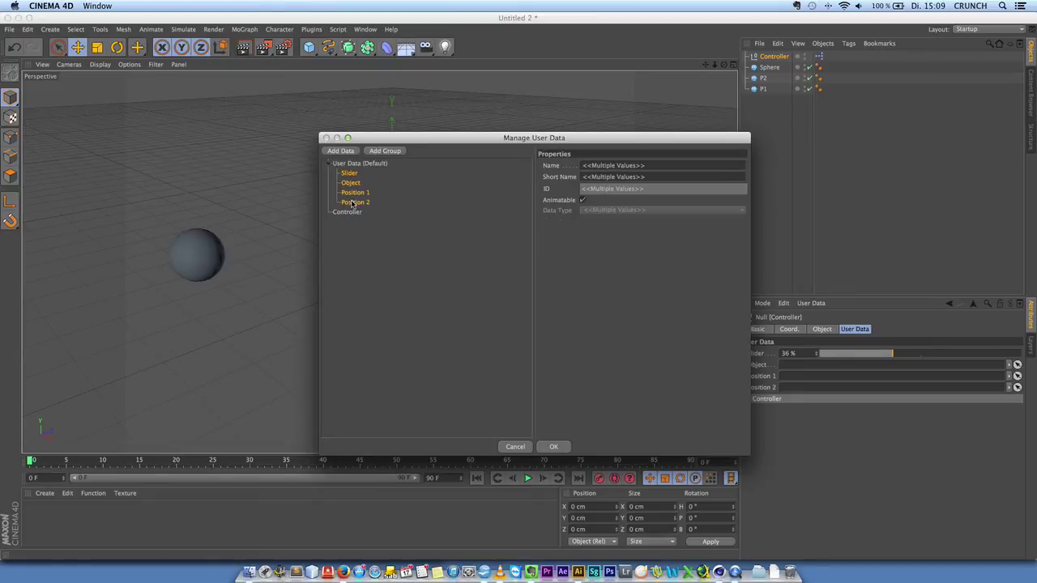
mouse_move(353, 204)
mouse_down()
mouse_move(359, 216)
mouse_move(315, 213)
mouse_move(361, 217)
mouse_up()
click(553, 446)
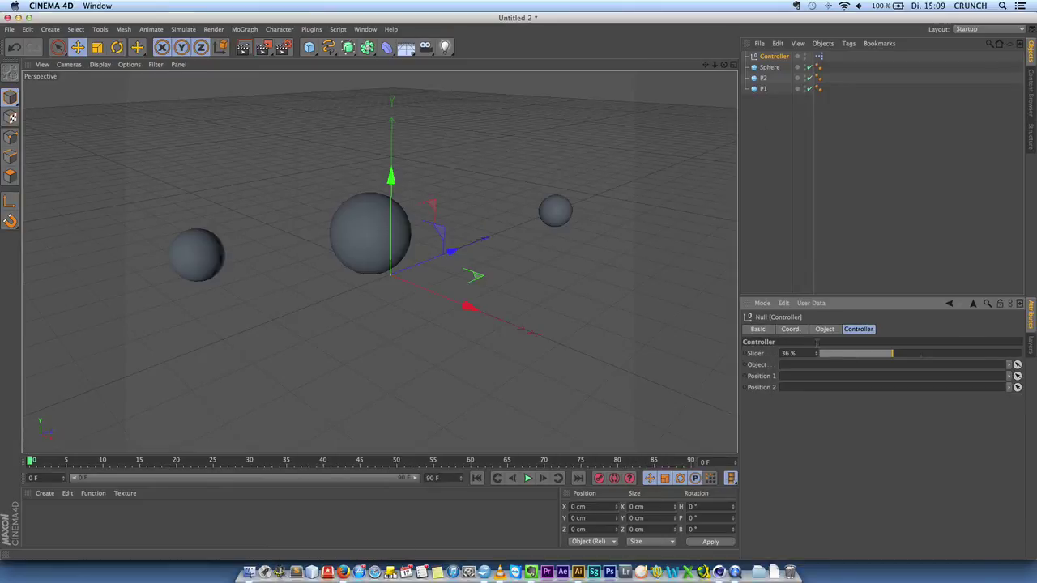
Step: Set the Slider in the Controller's user data to 34 %
click(823, 330)
click(858, 331)
mouse_move(886, 355)
mouse_down()
mouse_move(856, 355)
mouse_move(903, 356)
mouse_move(888, 355)
mouse_up()
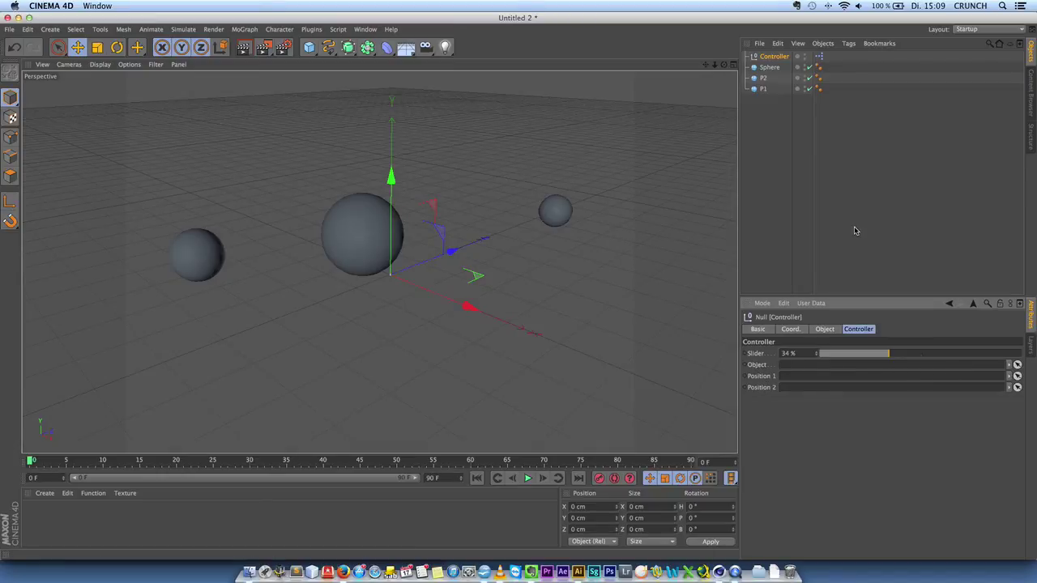
Step: Open the Controller's XPresso network, delete the P1, P2 and Sphere nodes, and shift Range Mapper and Reals2Vector away from the Controller node
double_click(818, 56)
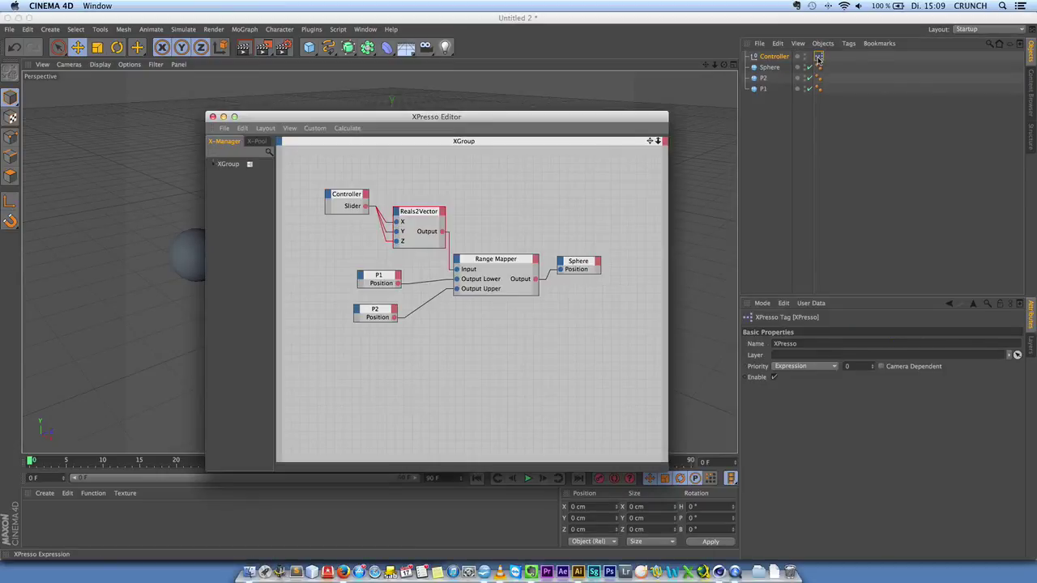
drag(542, 116, 540, 105)
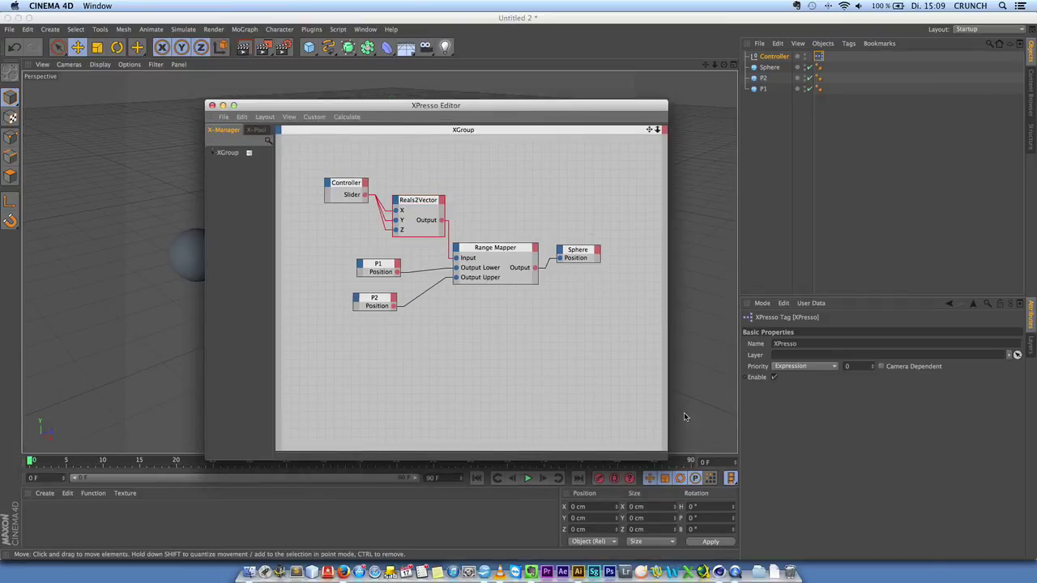
drag(674, 449, 712, 451)
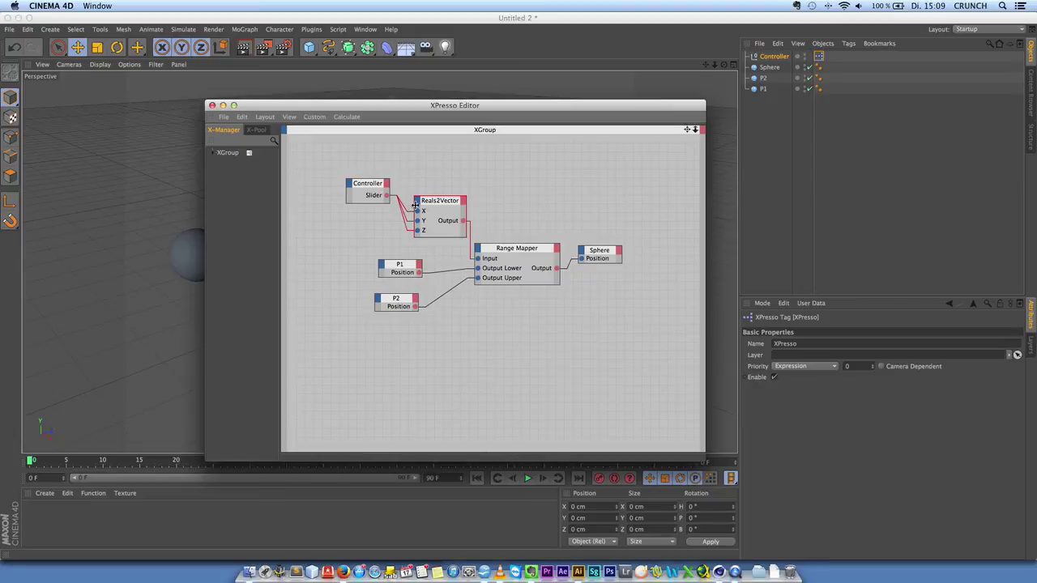
click(404, 264)
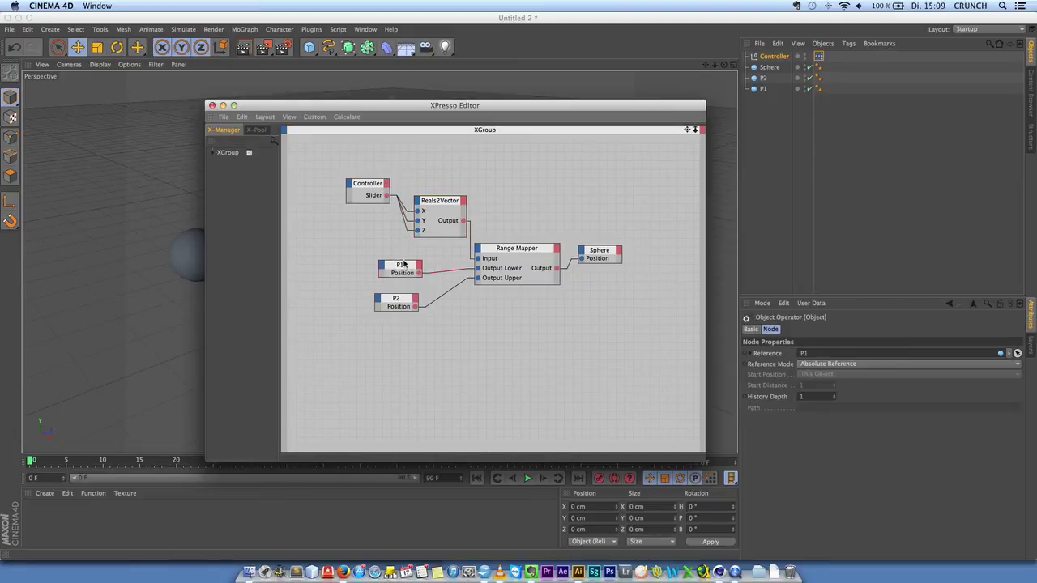
key(Delete)
click(399, 300)
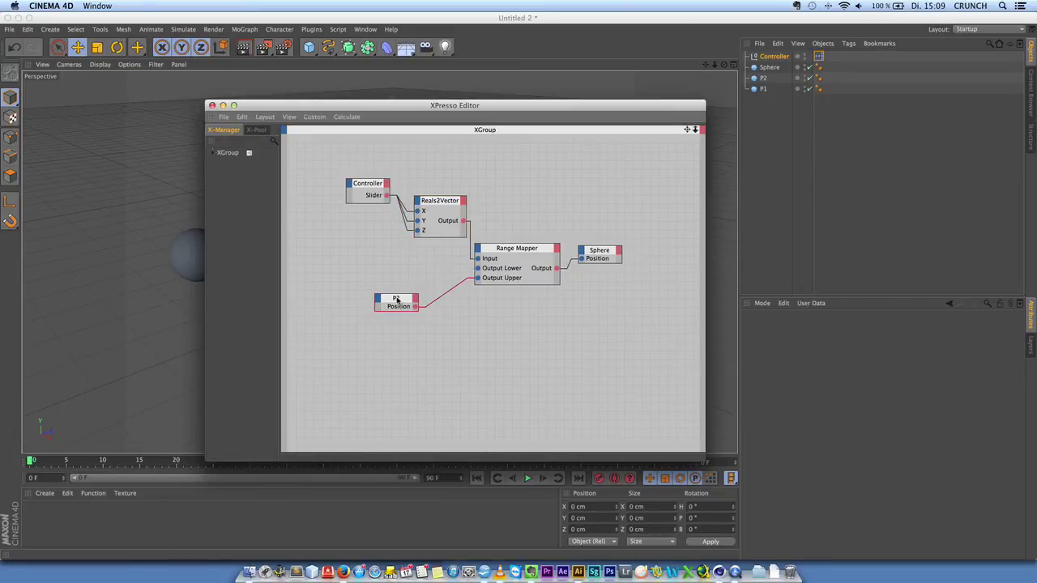
key(Delete)
click(604, 254)
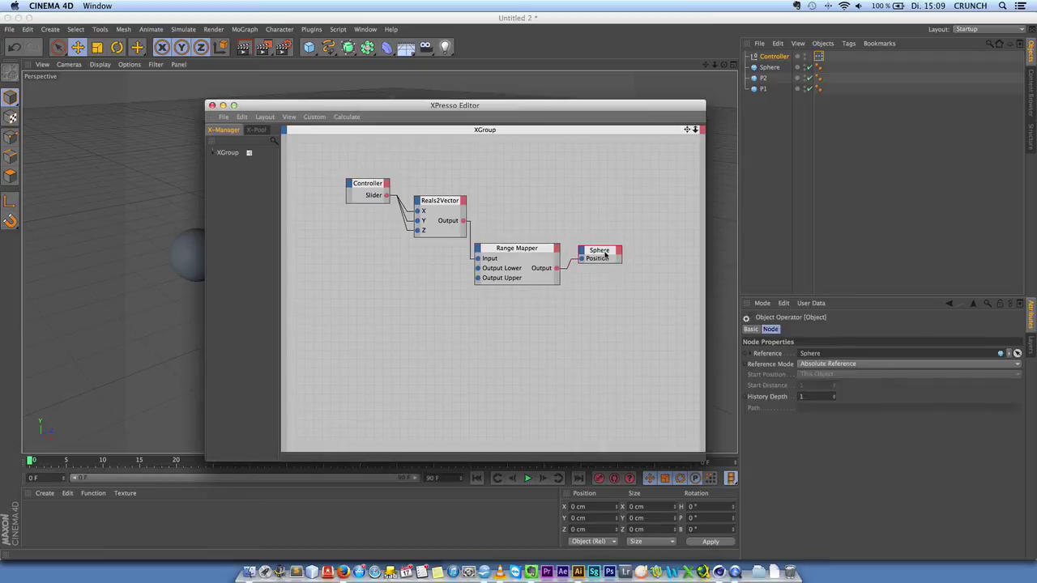
key(Delete)
drag(517, 247, 550, 242)
drag(437, 203, 458, 196)
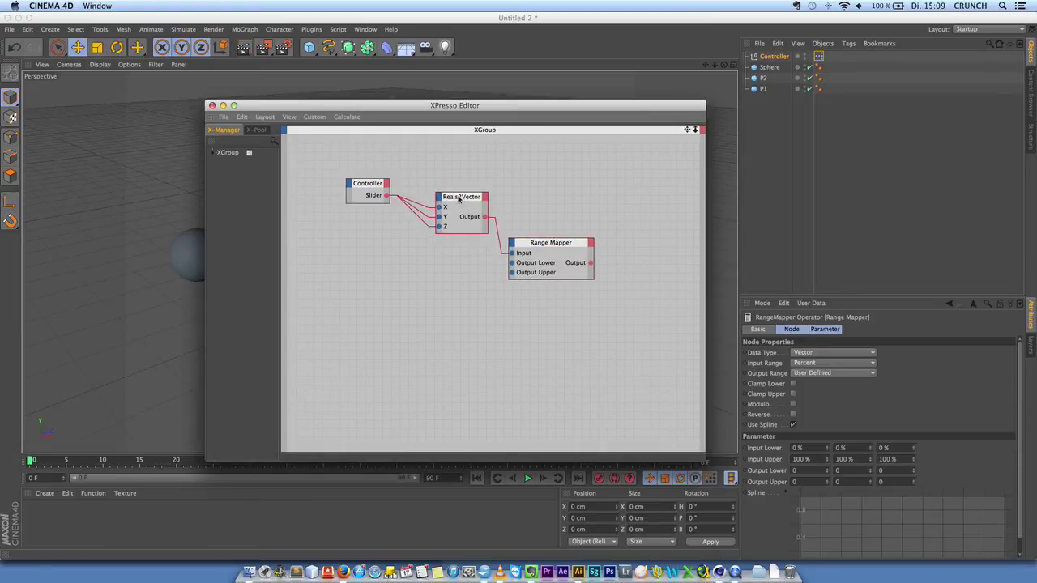
Step: Add Object, Position 1 and Position 2 output ports to the Controller node, and expand the node to show all its ports
click(386, 183)
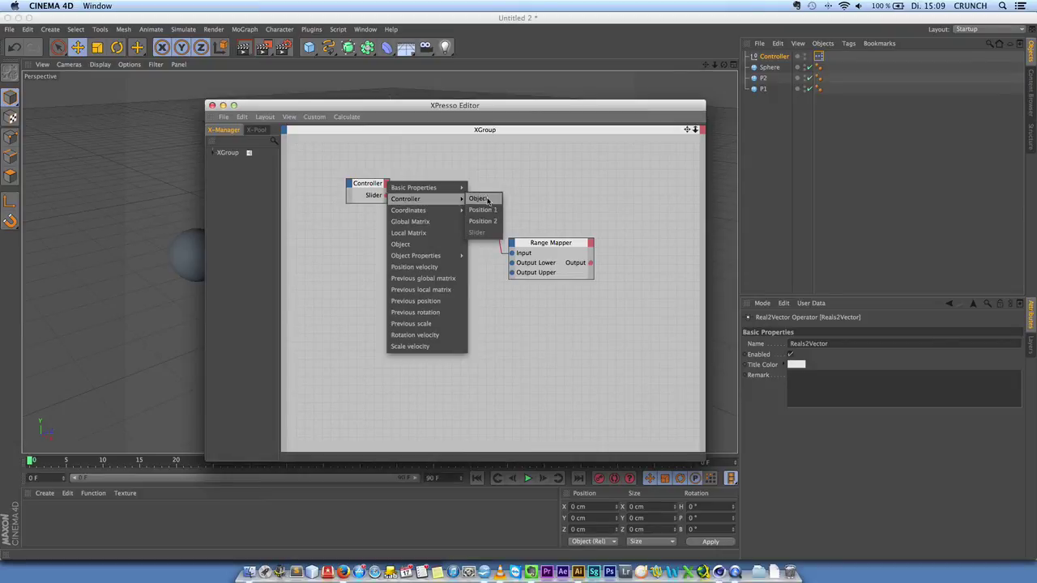
click(490, 210)
click(386, 188)
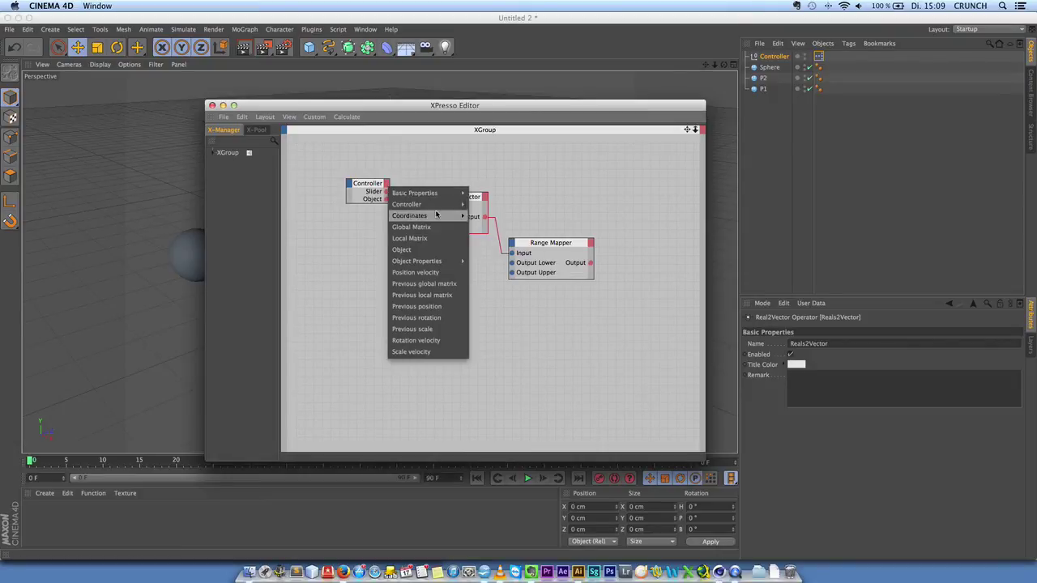
click(486, 216)
click(389, 186)
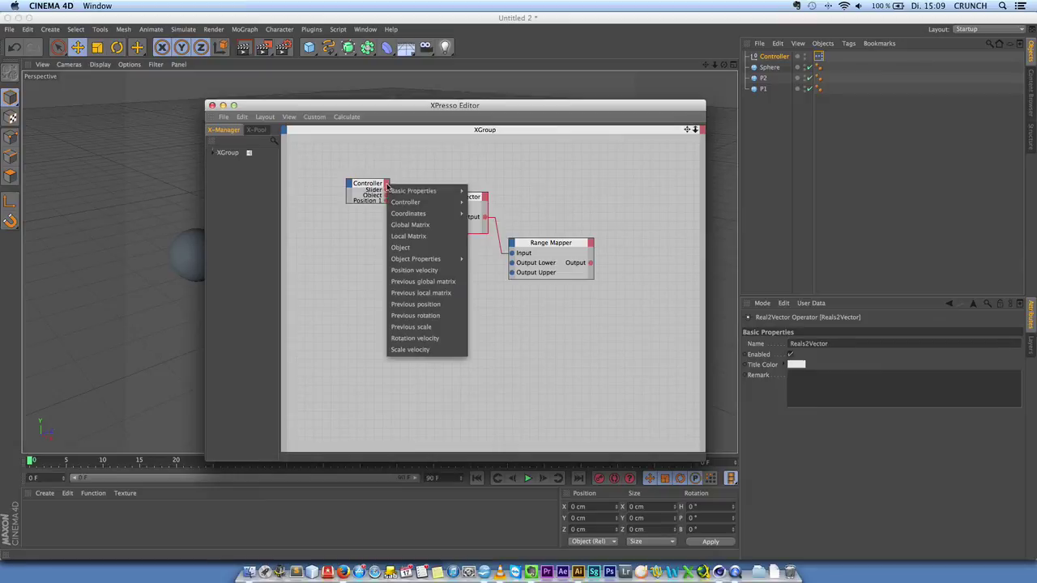
mouse_move(438, 202)
click(483, 222)
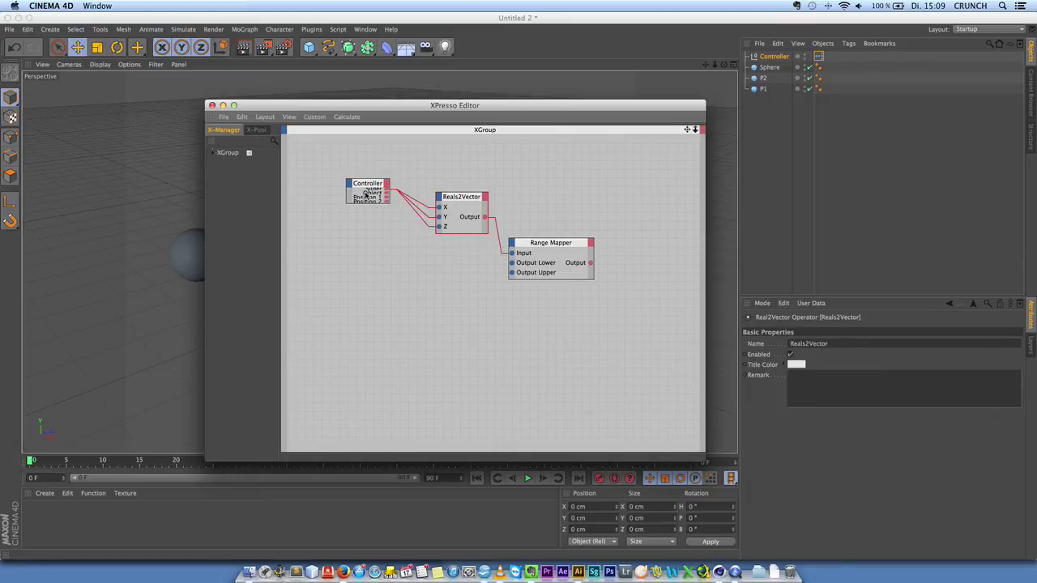
click(368, 187)
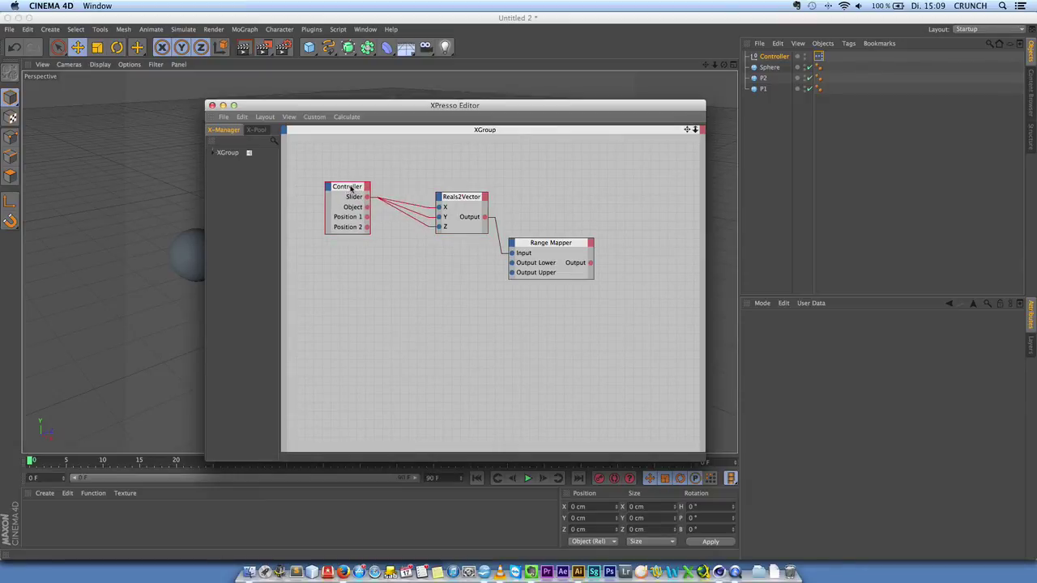
Step: Create an Object node below the Controller node and connect the Controller's Position 1 output to the new node's Object input
right_click(389, 252)
mouse_move(493, 257)
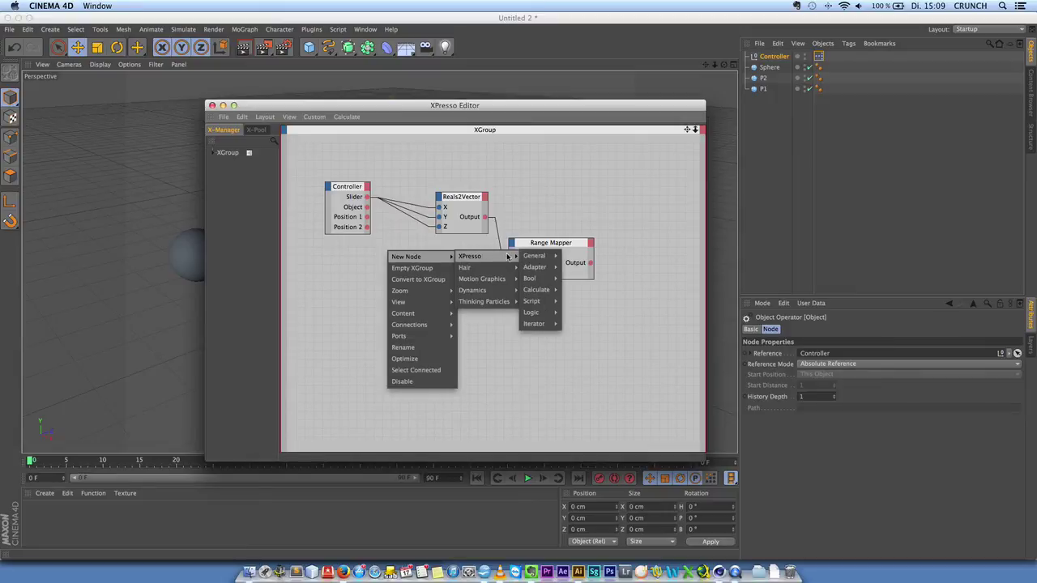
mouse_move(536, 256)
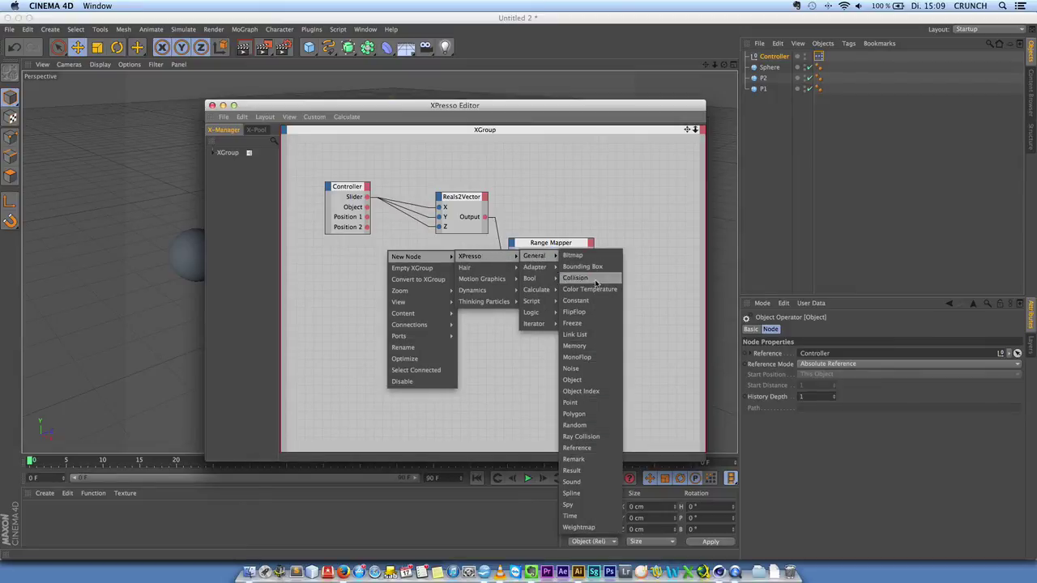
click(583, 387)
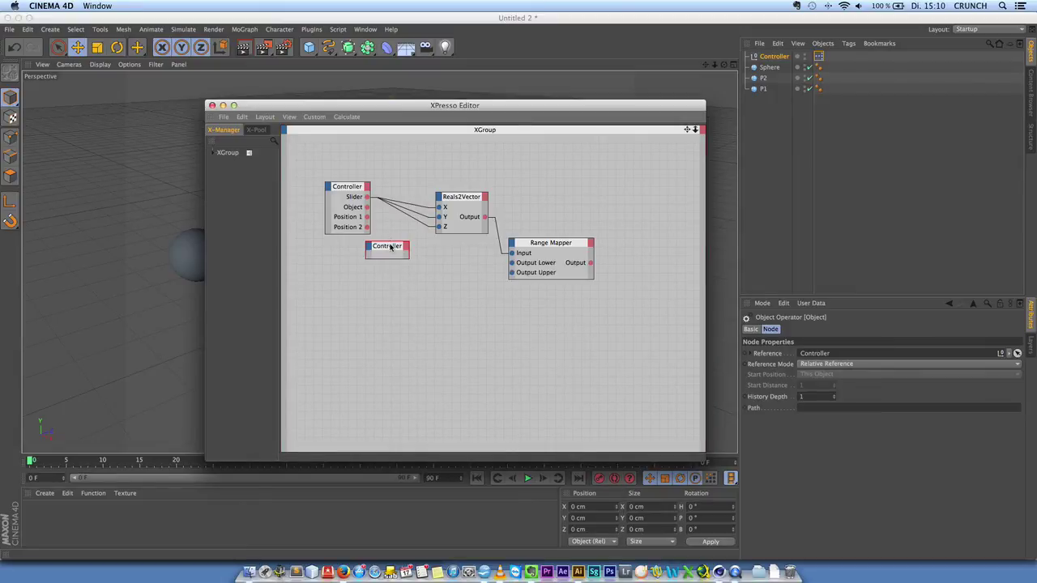
drag(393, 245, 410, 255)
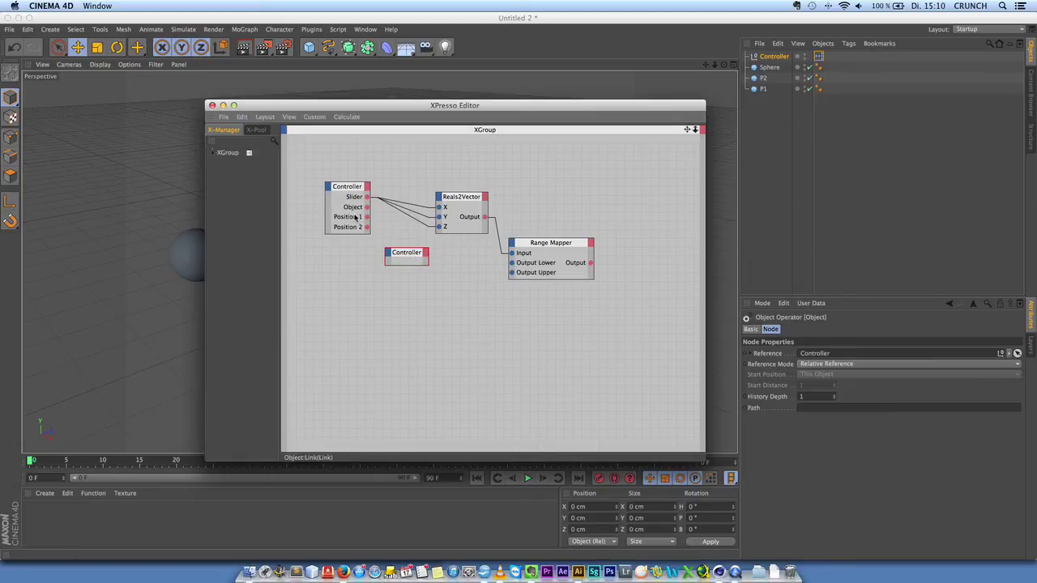
drag(368, 224, 389, 254)
click(428, 328)
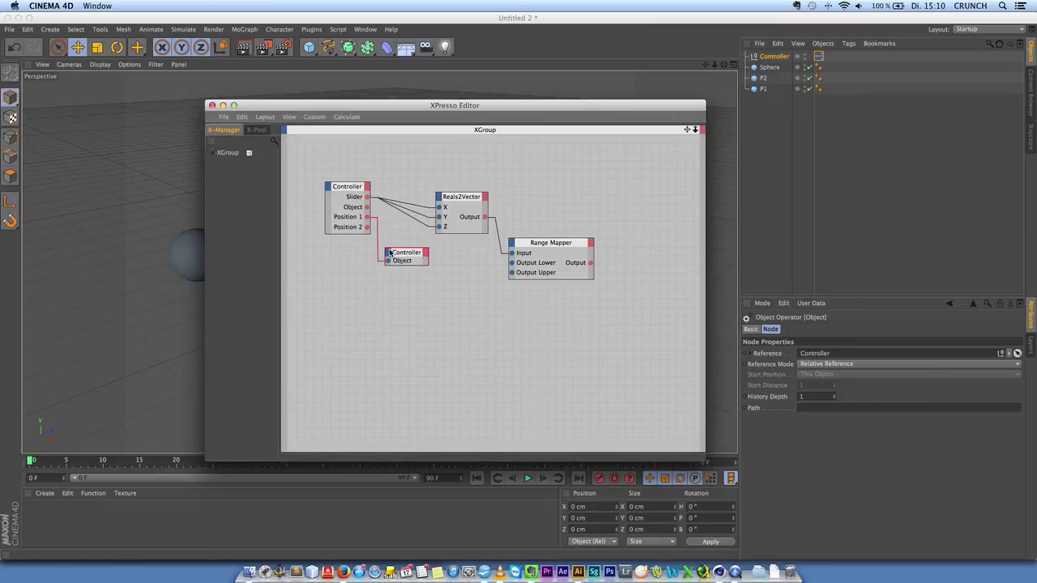
Step: Add a Position output port to the new Object node, expand the node to fit its ports, and move it further down
click(427, 254)
mouse_move(463, 269)
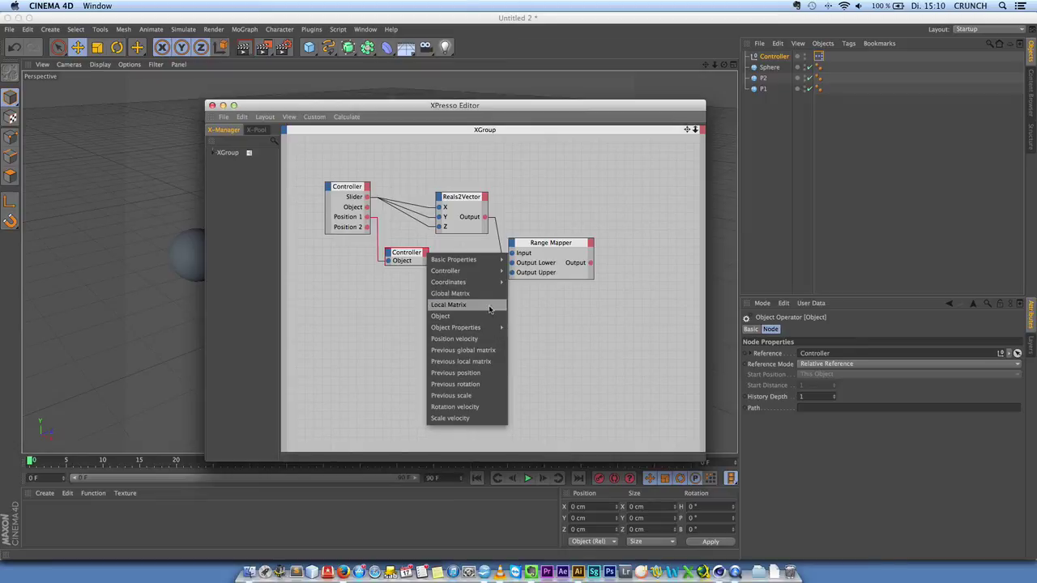
mouse_move(490, 287)
mouse_move(552, 316)
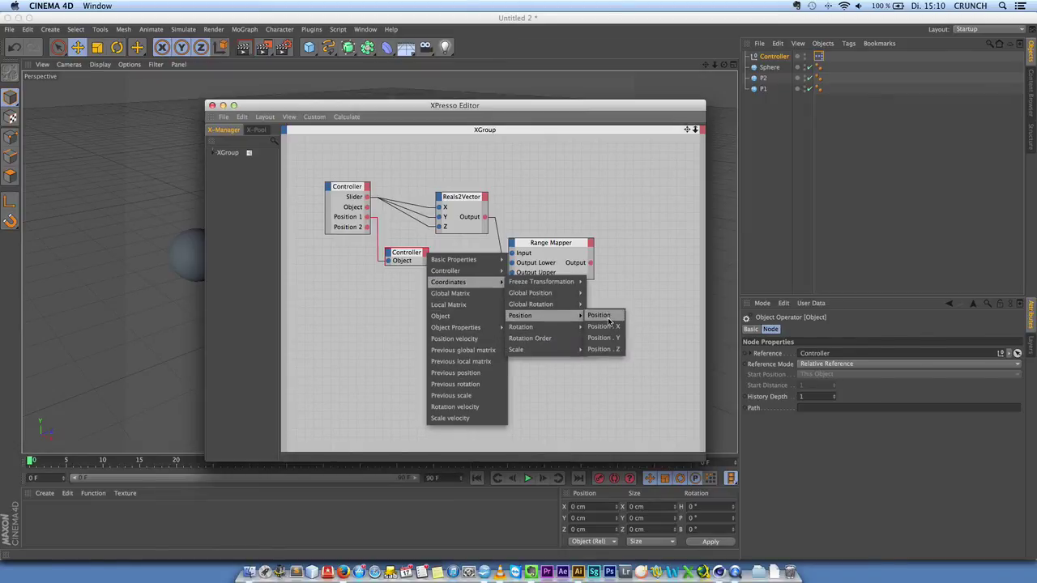
click(600, 315)
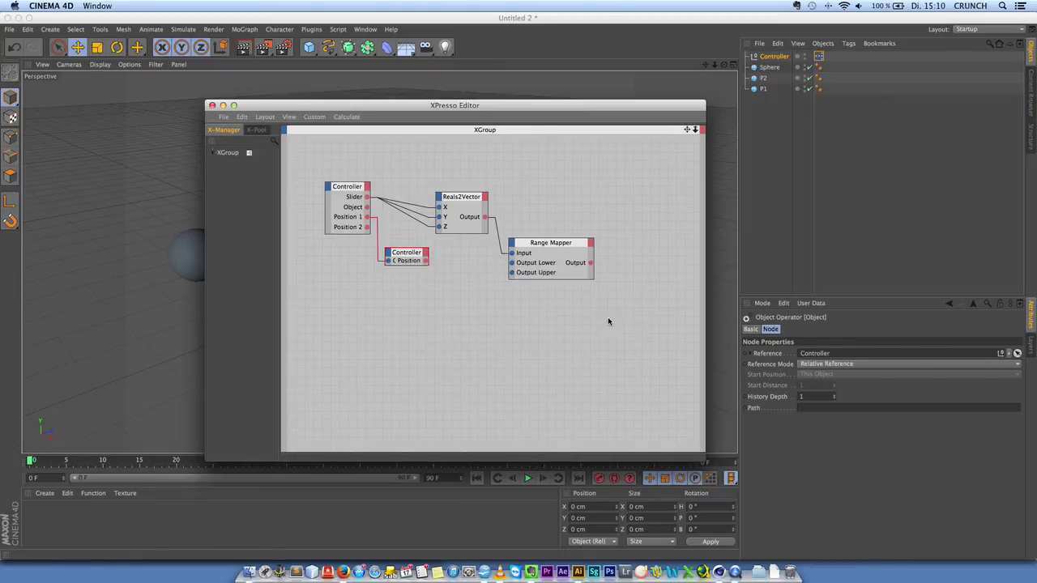
double_click(412, 254)
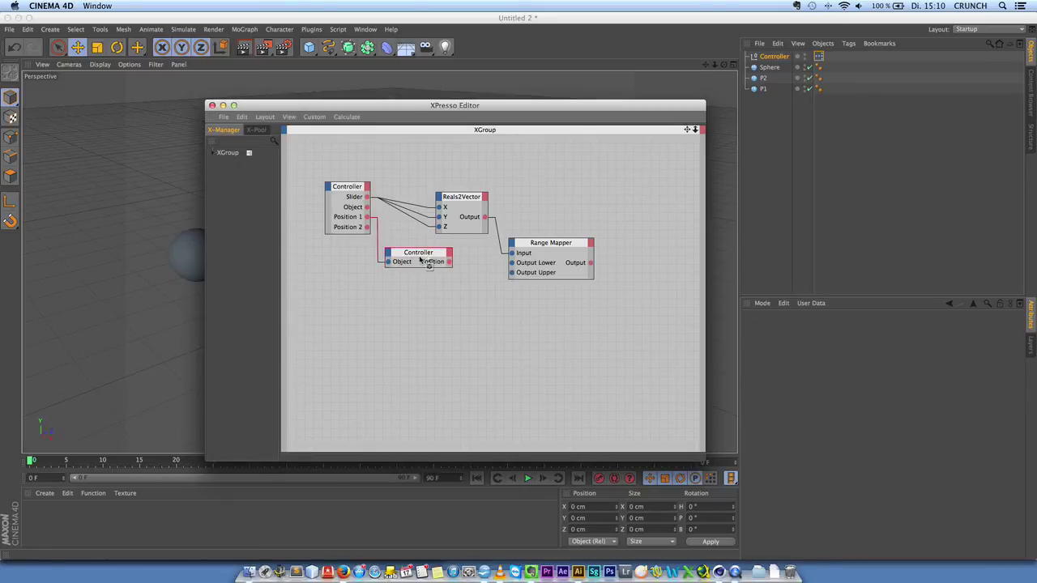
drag(421, 256, 420, 300)
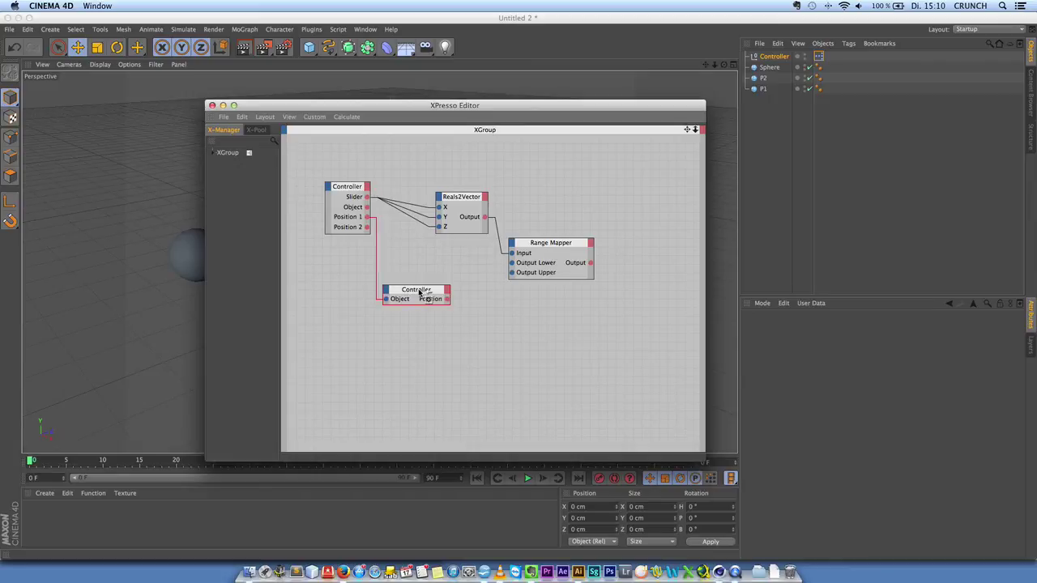
Step: Duplicate the Position 1 Object node, feed the copy from Position 2, and connect both Position outputs to Range Mapper's Output Lower and Output Upper respectively
mouse_move(420, 292)
ctrl+mouse_down()
mouse_move(390, 294)
mouse_move(411, 280)
ctrl+mouse_up()
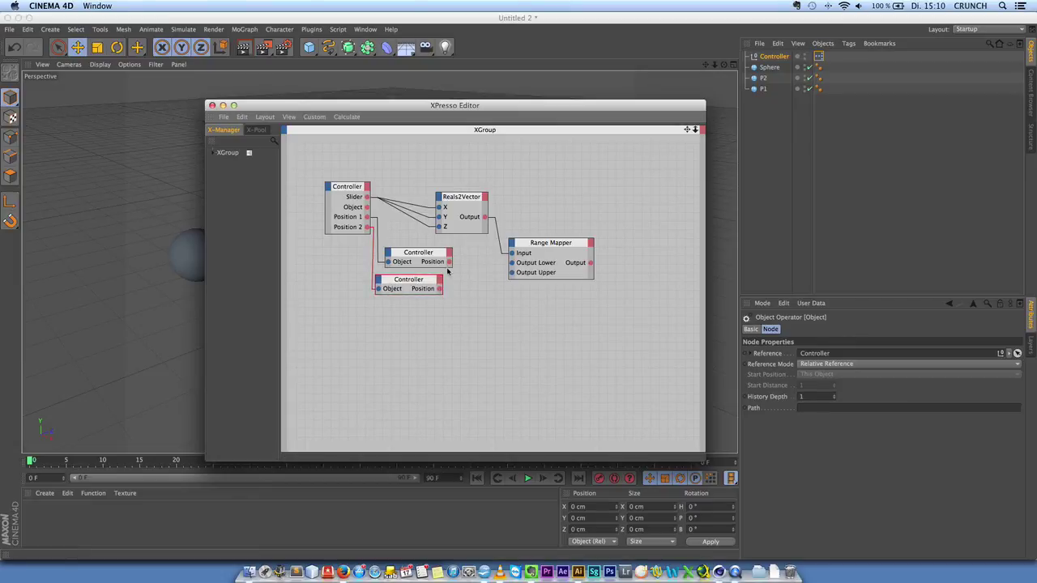
drag(484, 267, 512, 267)
drag(439, 289, 515, 276)
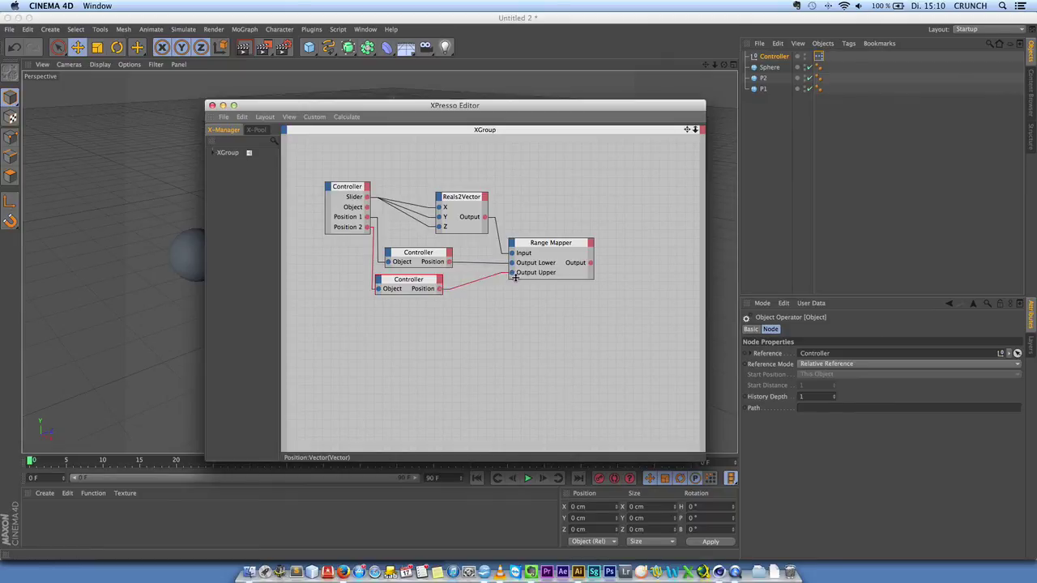
mouse_move(547, 243)
mouse_down()
mouse_move(508, 260)
mouse_move(536, 253)
mouse_up()
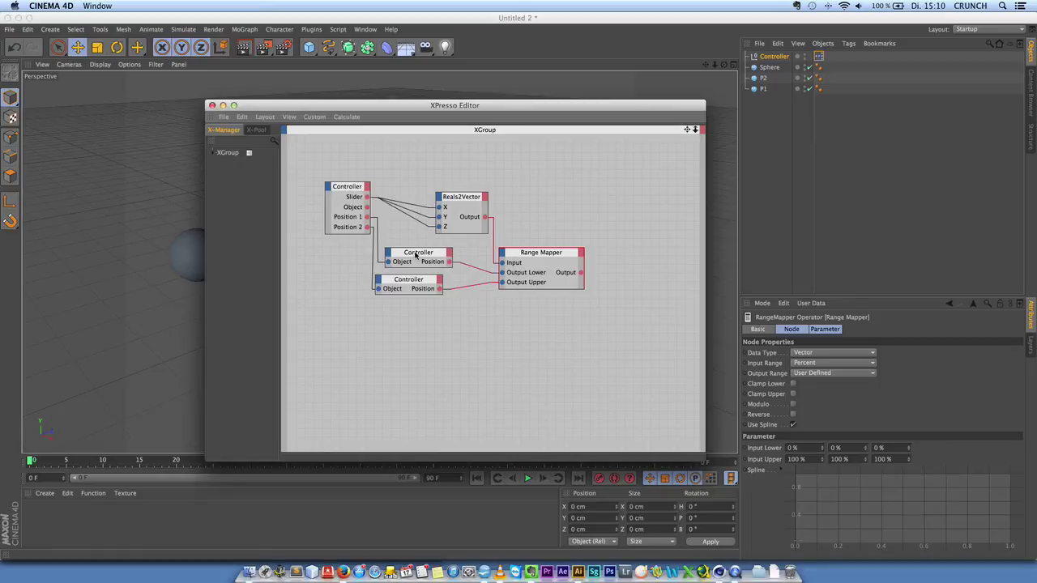
Step: Duplicate an Object node beyond the Range Mapper, remove its Position output port, and connect the Controller's Object output to its Object input
ctrl+drag(415, 255, 629, 311)
right_click(648, 275)
click(669, 314)
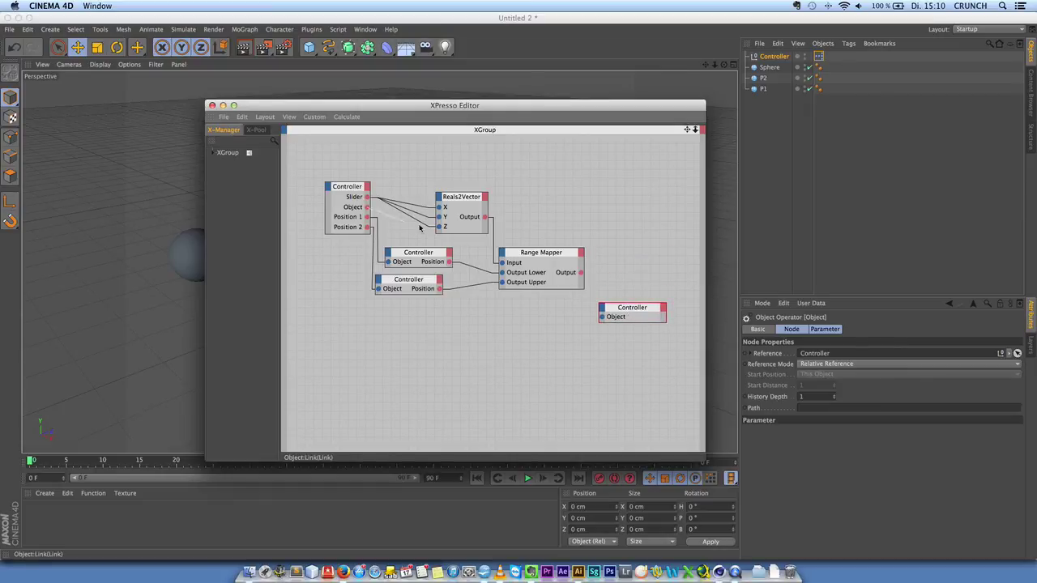
drag(420, 229, 615, 312)
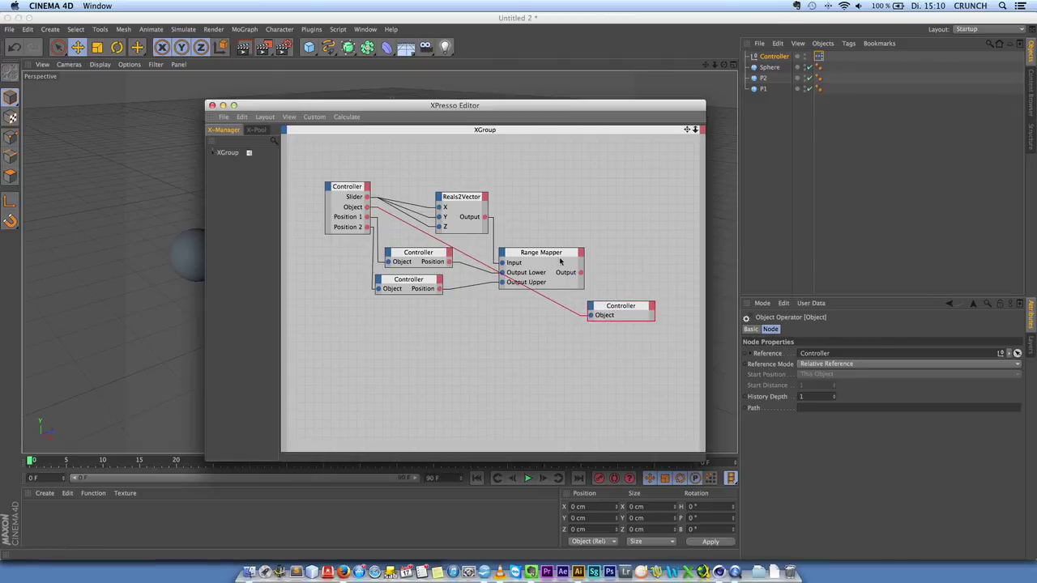
Step: Connect the Range Mapper's Output to a new Position input on the target Object node, move that node up, and close the XPresso Editor
drag(581, 273, 593, 306)
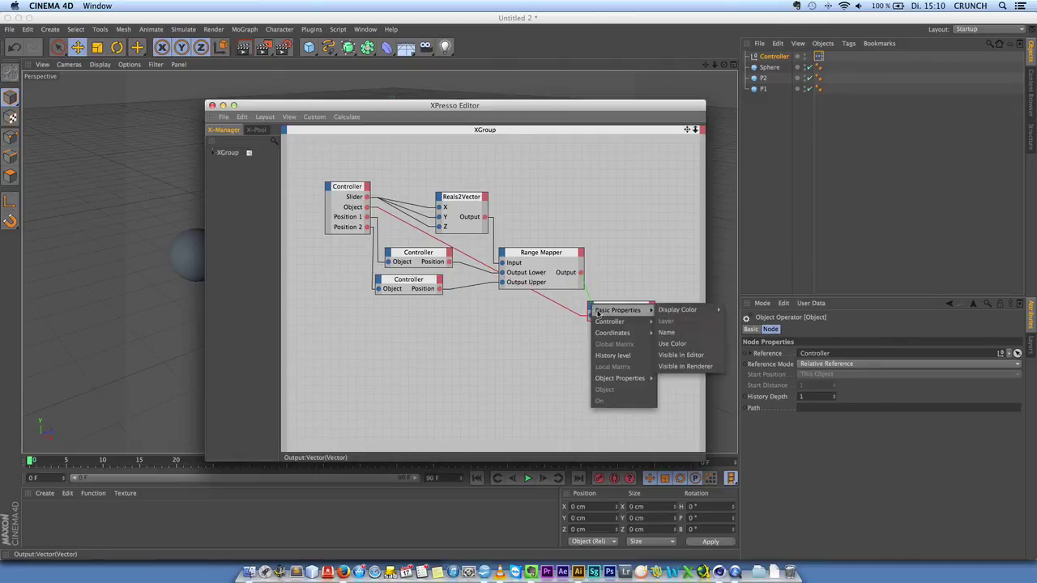
mouse_move(628, 322)
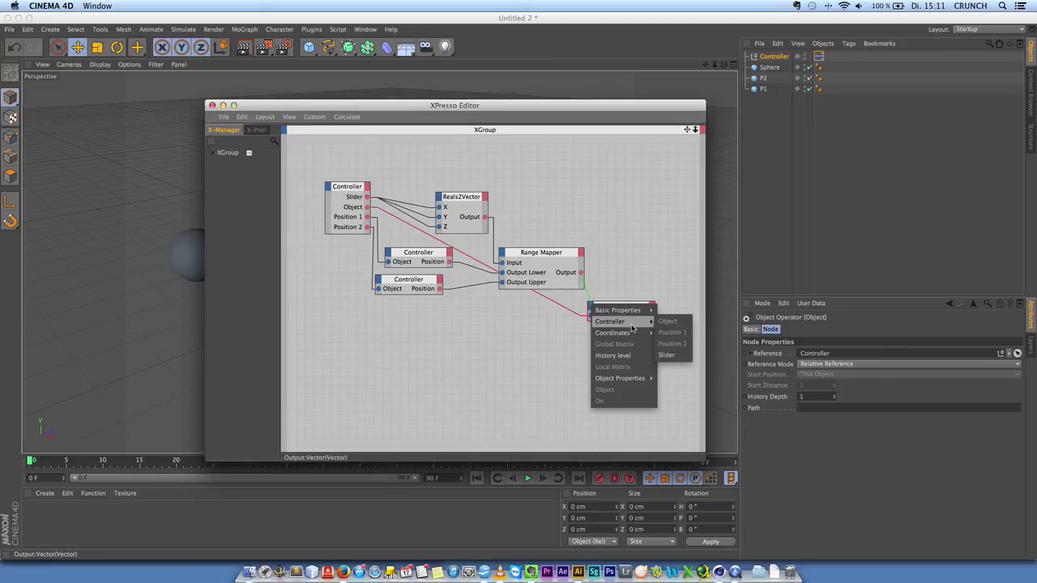
click(748, 370)
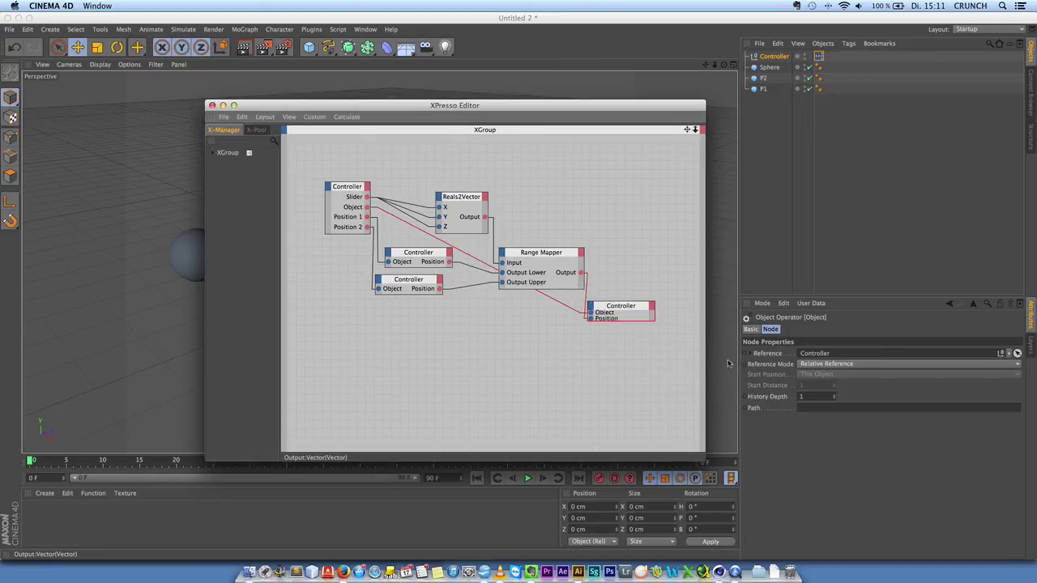
drag(618, 309, 631, 222)
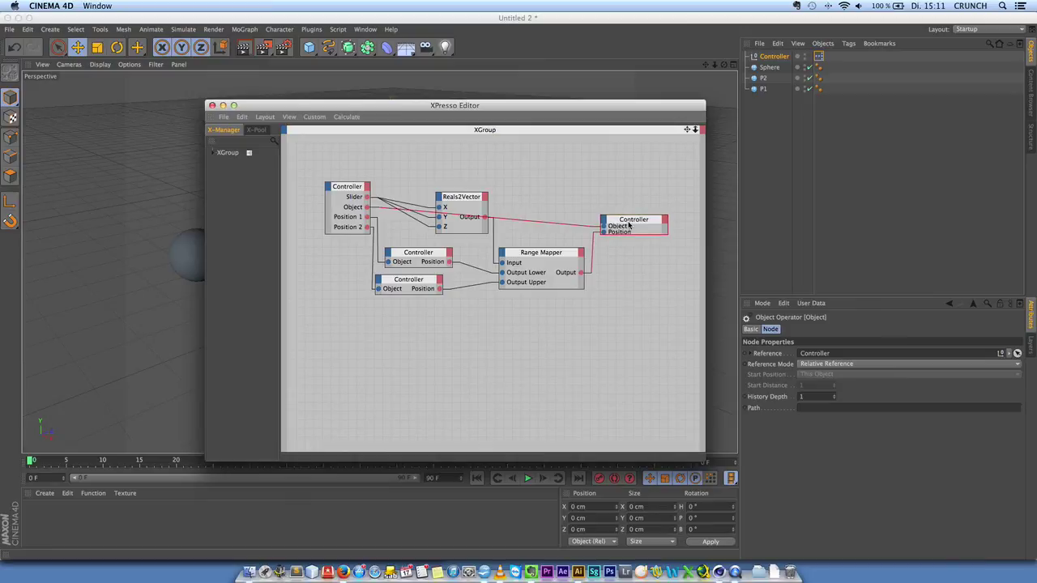
click(211, 106)
Step: Select the Controller null and set its Slider to 12 %
click(769, 56)
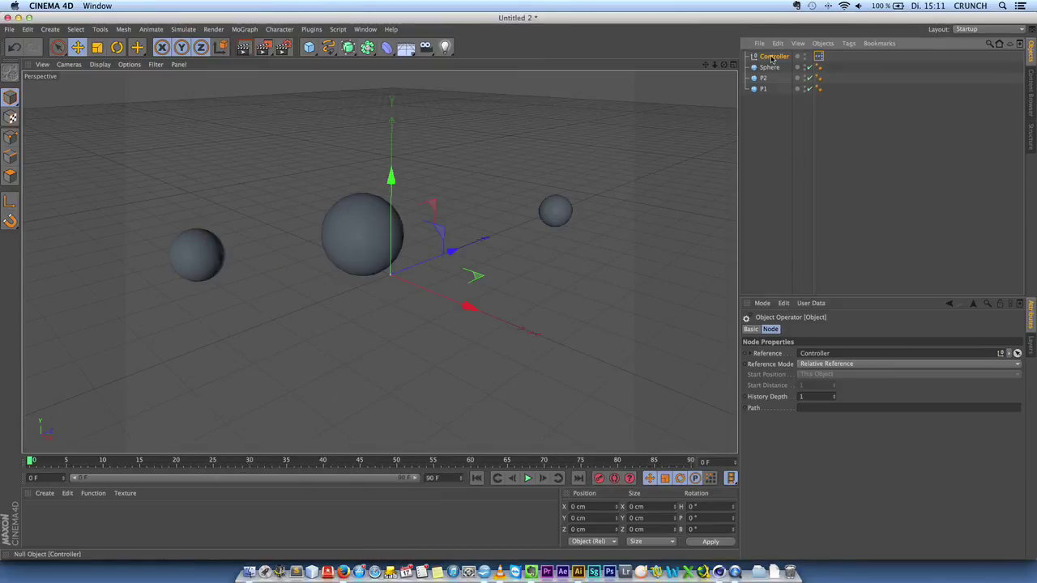
drag(880, 353, 927, 354)
drag(829, 354, 845, 354)
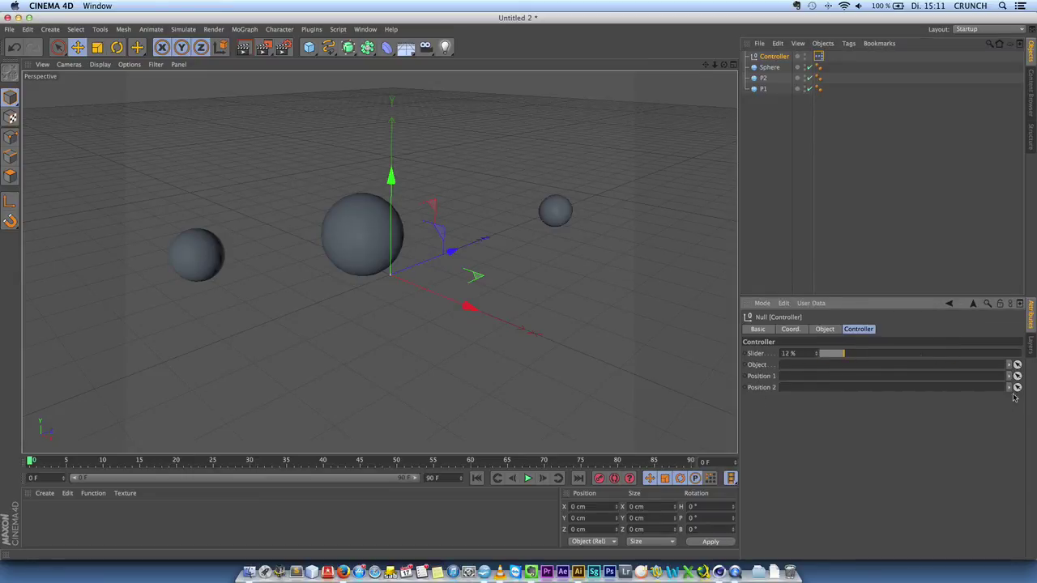
Step: Link Sphere as the Controller's Object, P1 as Position 1 and P2 as Position 2
click(1018, 365)
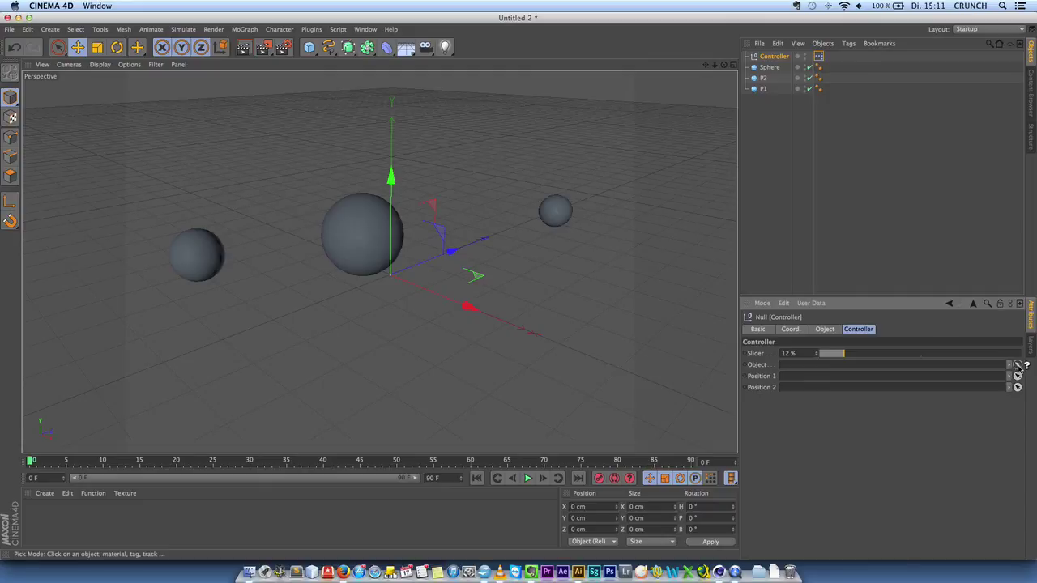
click(768, 69)
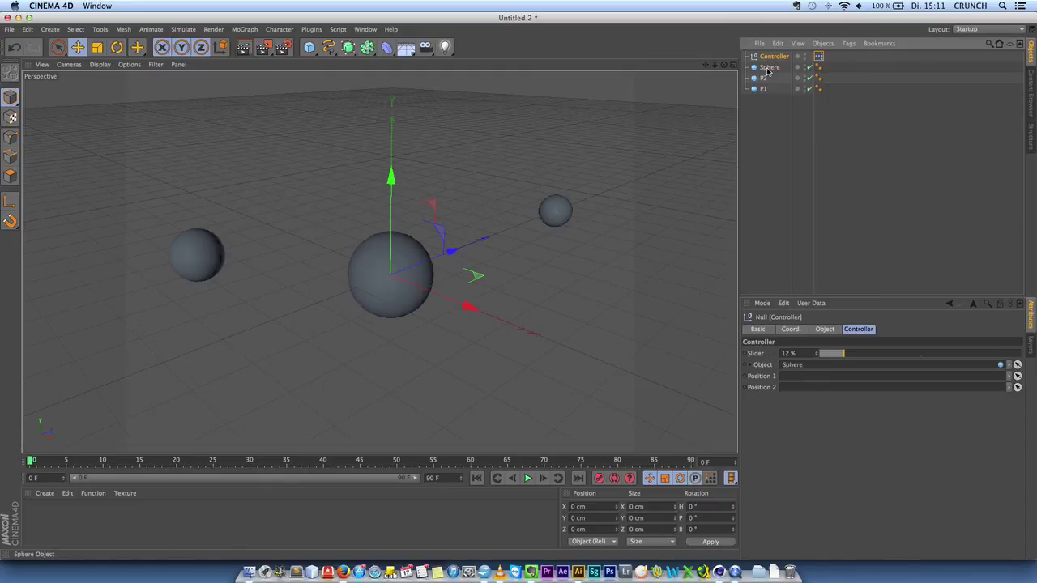
click(1017, 376)
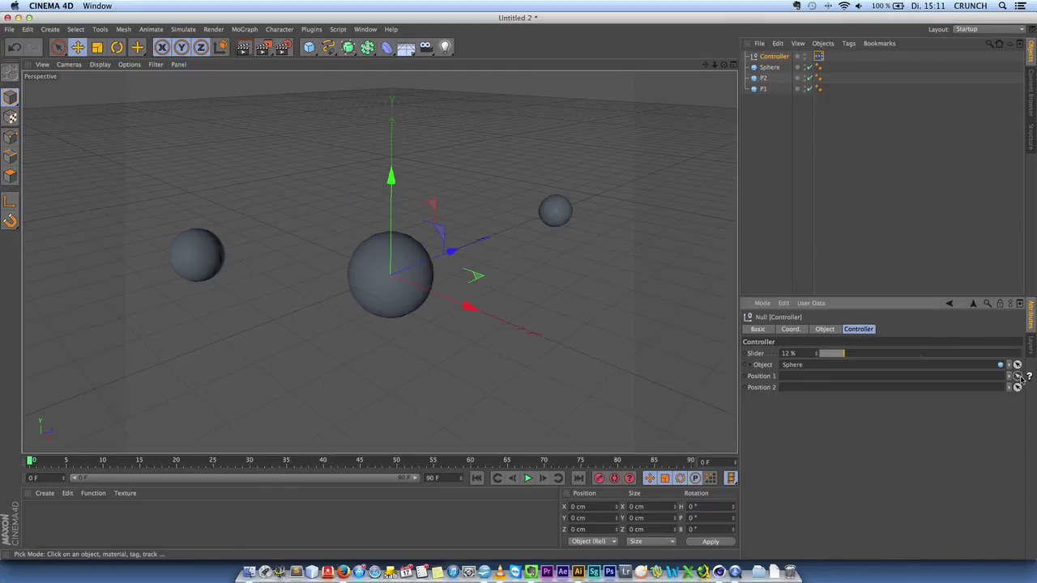
click(763, 89)
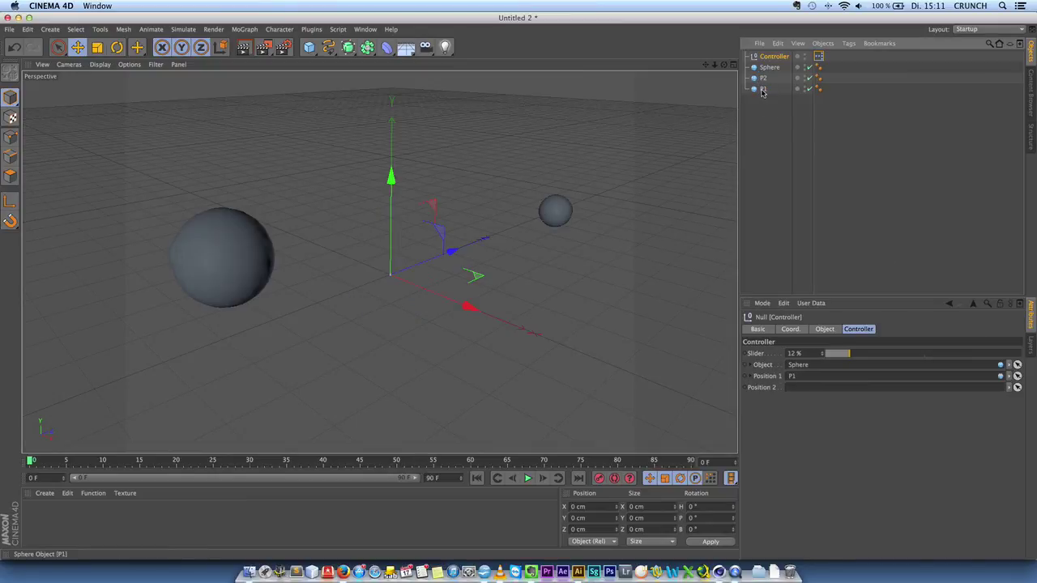
click(1016, 388)
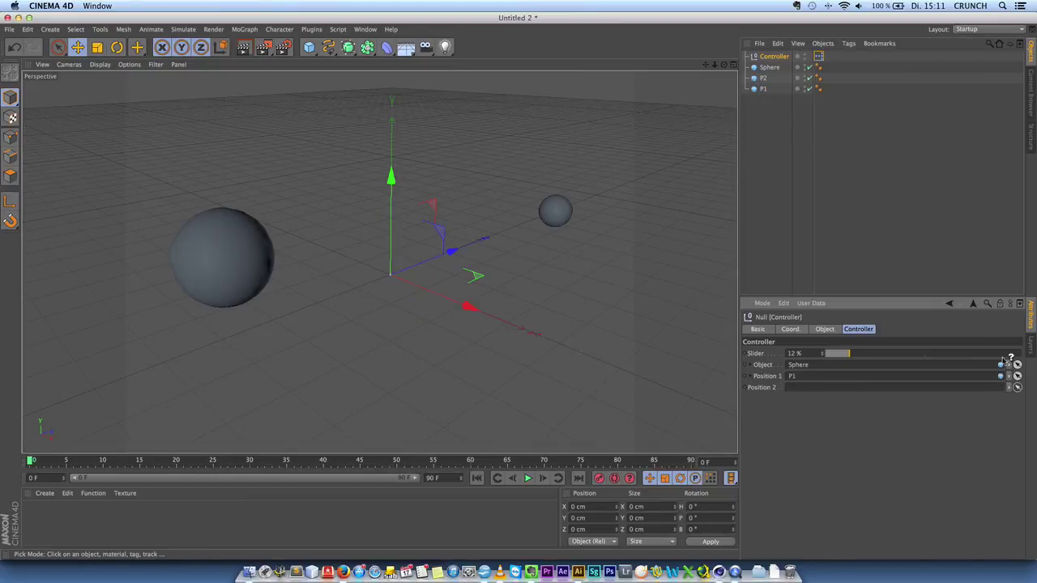
click(762, 78)
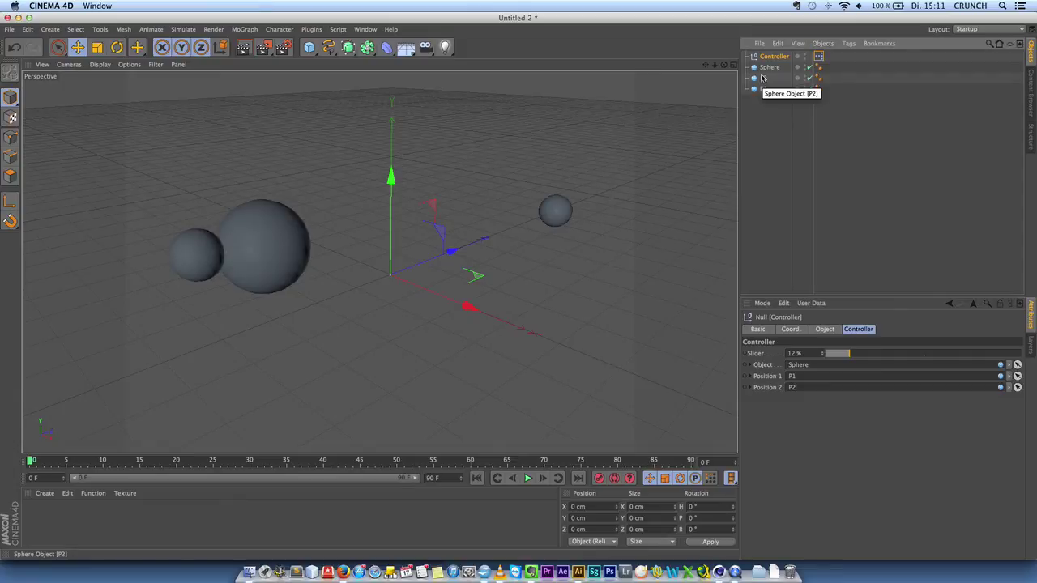
Step: Test the rig by moving P2 along its X axis to about -774 cm and setting the Controller's Slider to 34 %
drag(849, 356, 812, 363)
click(764, 88)
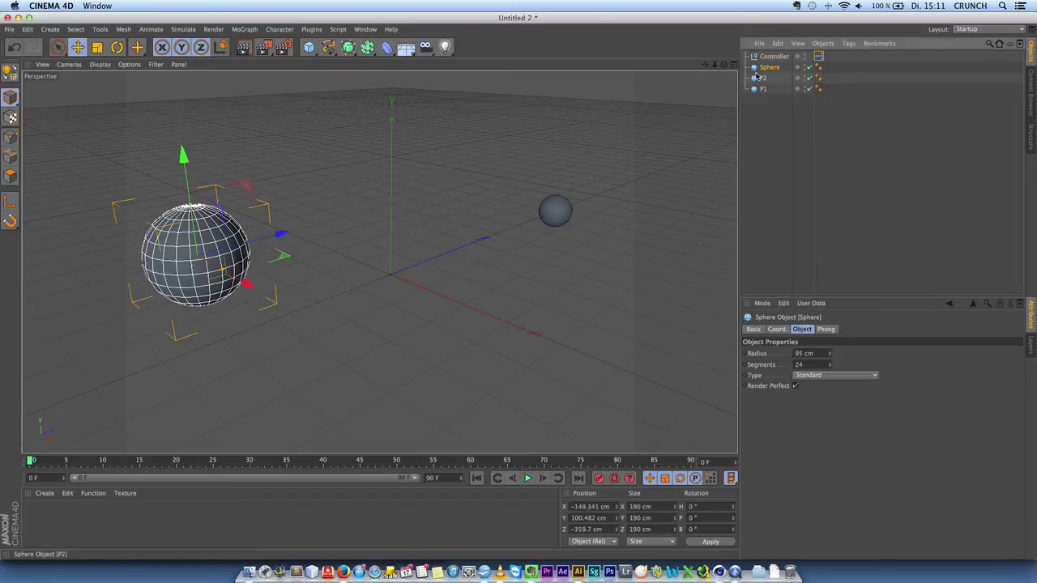
click(762, 78)
drag(638, 241, 456, 195)
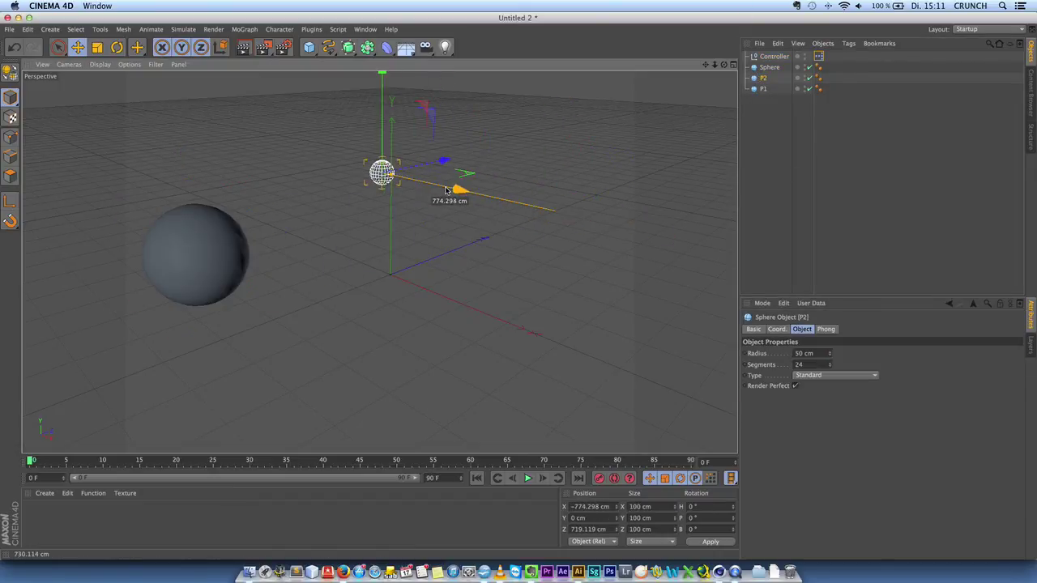
click(767, 58)
drag(828, 354, 892, 354)
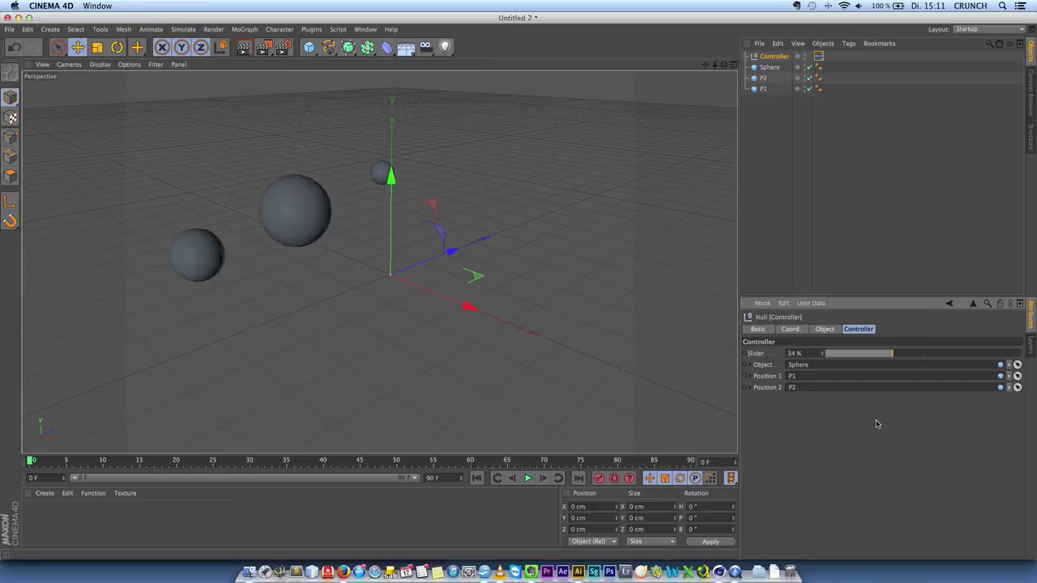